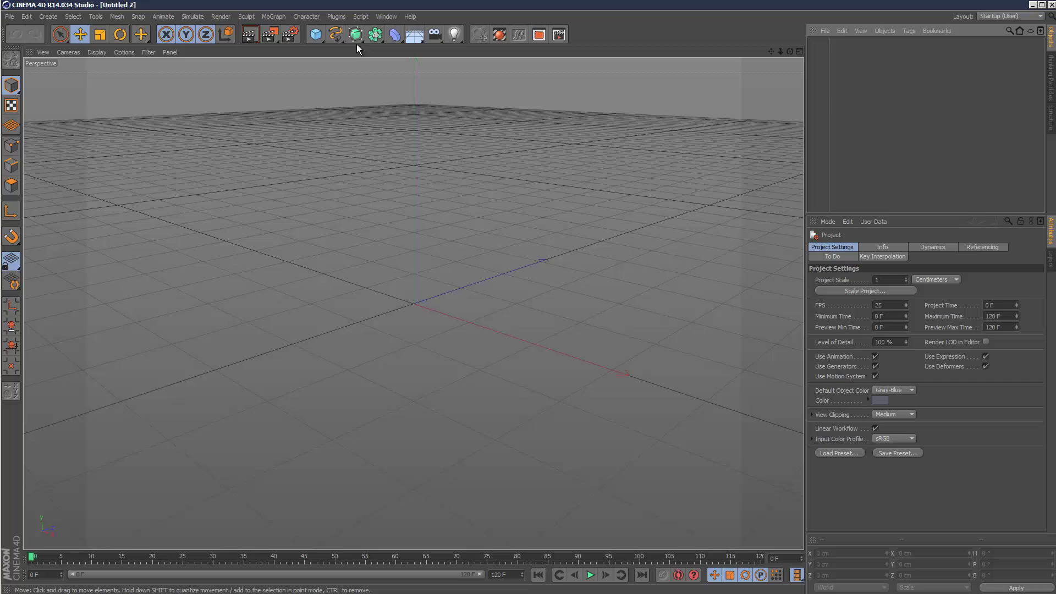
Step: Add a cube, slide the cylinder sideways out of it, and parent the cylinder to the cube
{"action": "left_click_drag", "start_coordinate": [318, 35], "coordinate": [519, 53]}
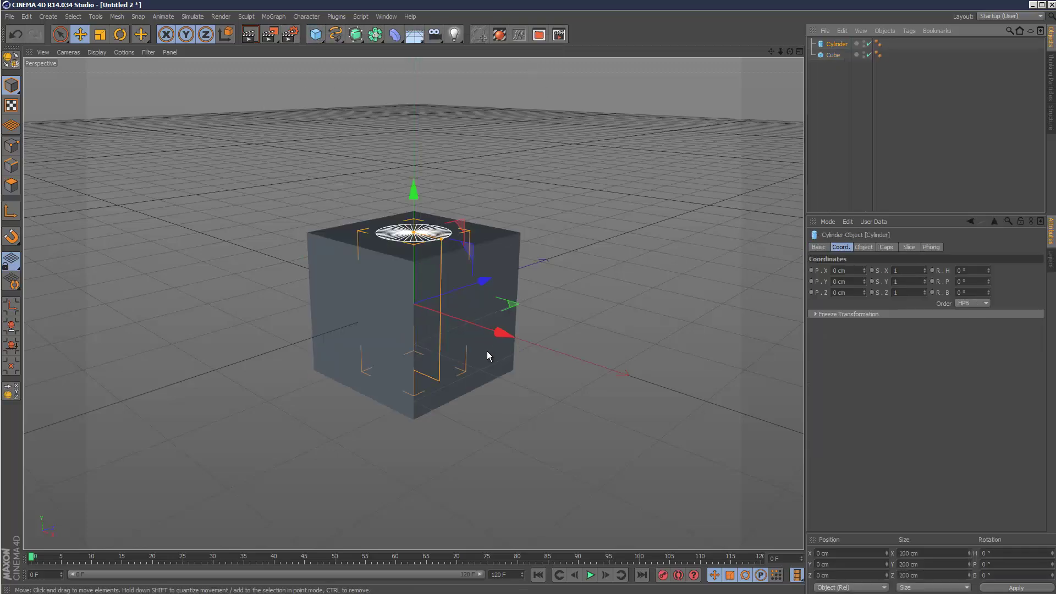
{"action": "left_click_drag", "start_coordinate": [498, 333], "coordinate": [682, 392]}
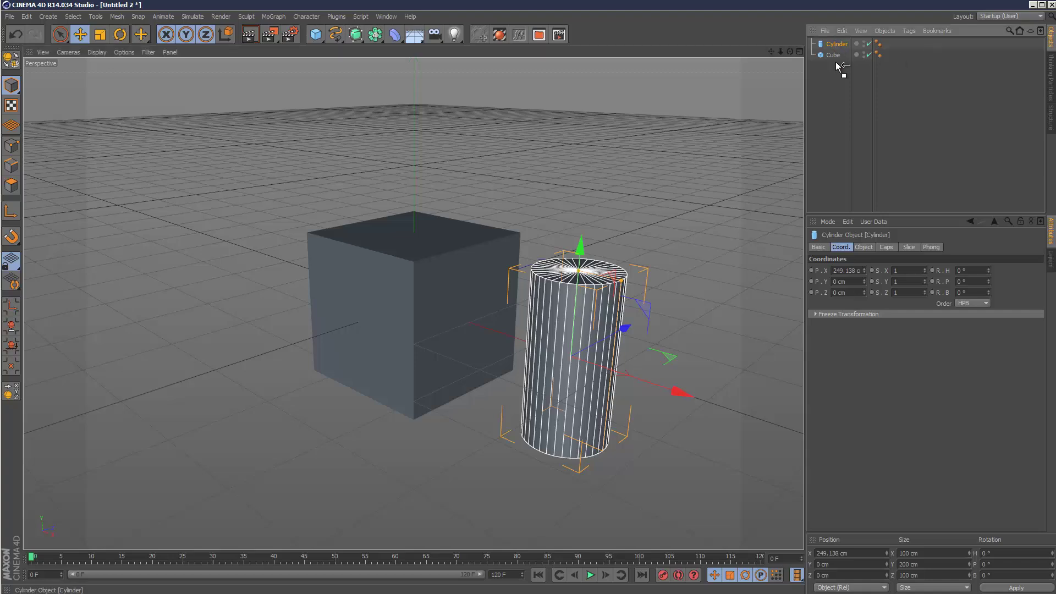
{"action": "left_click_drag", "start_coordinate": [837, 66], "coordinate": [833, 54]}
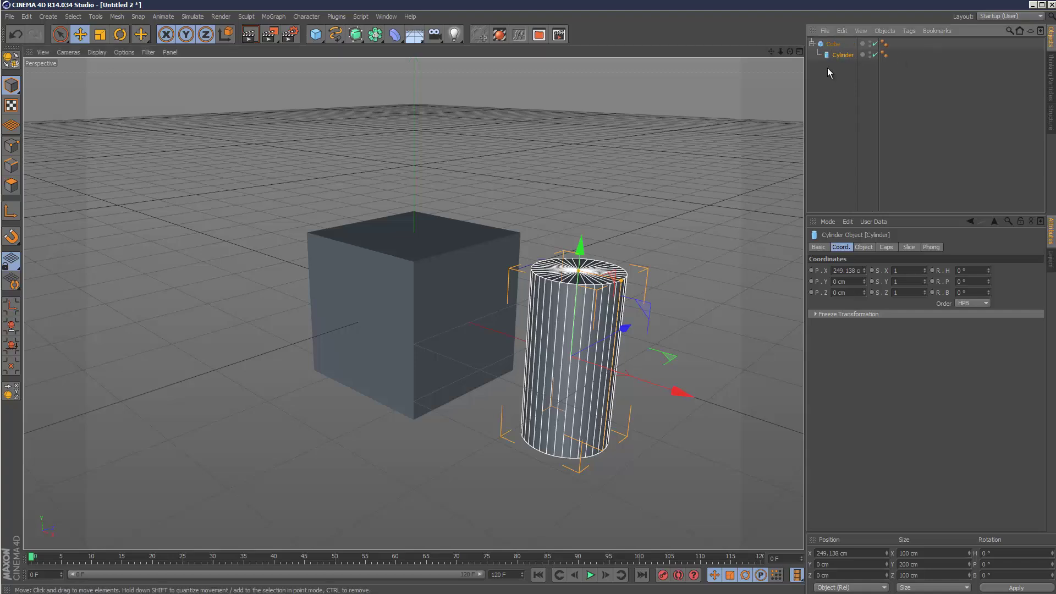
Step: Move the cube along X to -34.717 cm with its child, then unparent the cylinder
{"action": "left_click", "coordinate": [833, 44]}
{"action": "left_click_drag", "start_coordinate": [503, 332], "coordinate": [605, 199]}
{"action": "left_click", "coordinate": [605, 199]}
{"action": "left_click_drag", "start_coordinate": [839, 54], "coordinate": [836, 43]}
{"action": "left_click", "coordinate": [839, 55]}
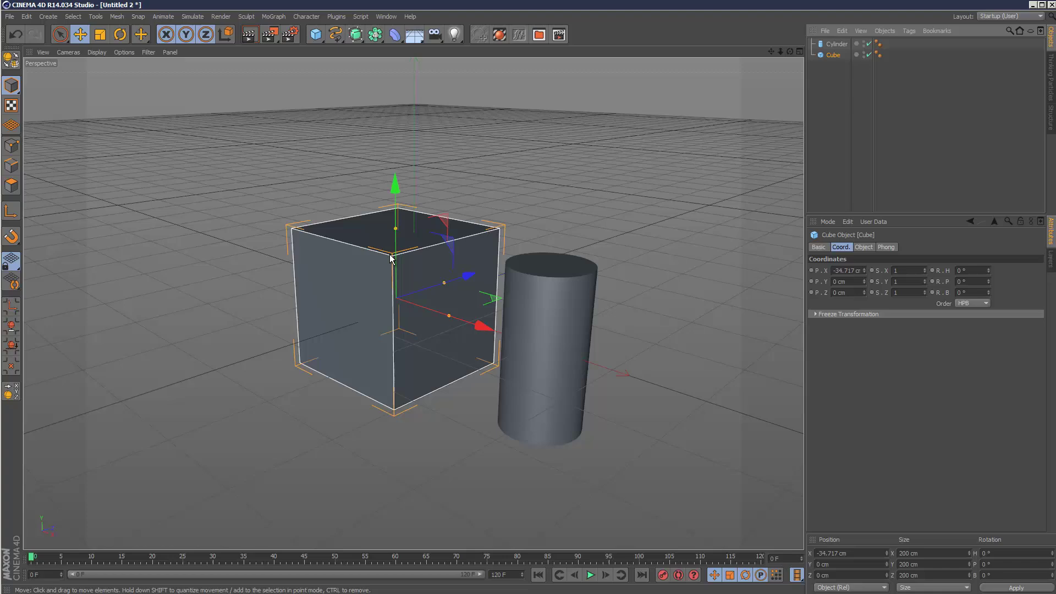
Step: Delete the cylinder and convert the cube into an editable polygon object
{"action": "left_click", "coordinate": [824, 105]}
{"action": "left_click", "coordinate": [836, 44]}
{"action": "key", "text": "Delete"}
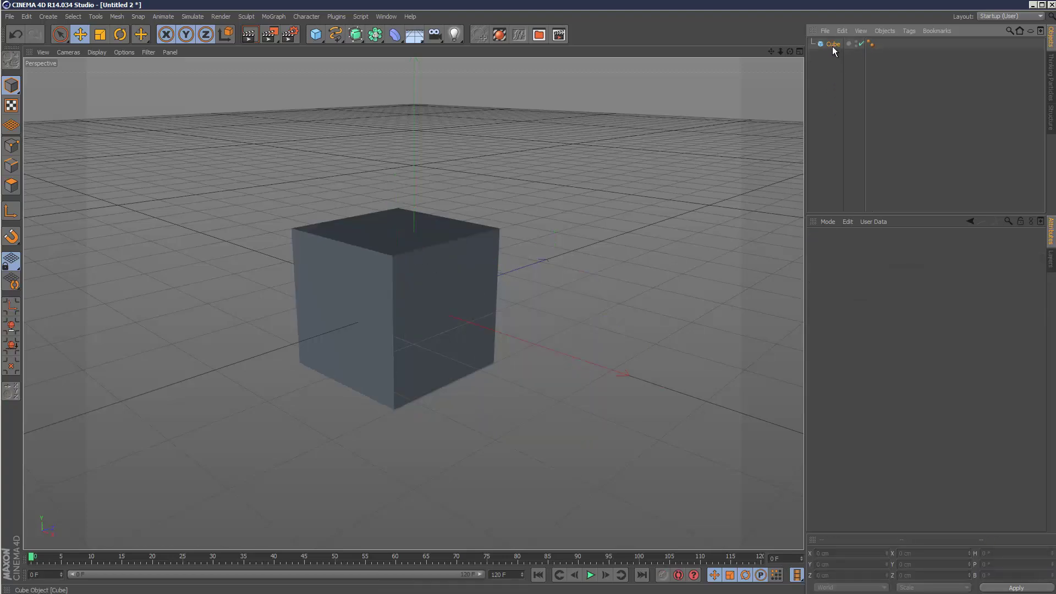
{"action": "left_click", "coordinate": [833, 45]}
{"action": "left_click", "coordinate": [13, 61]}
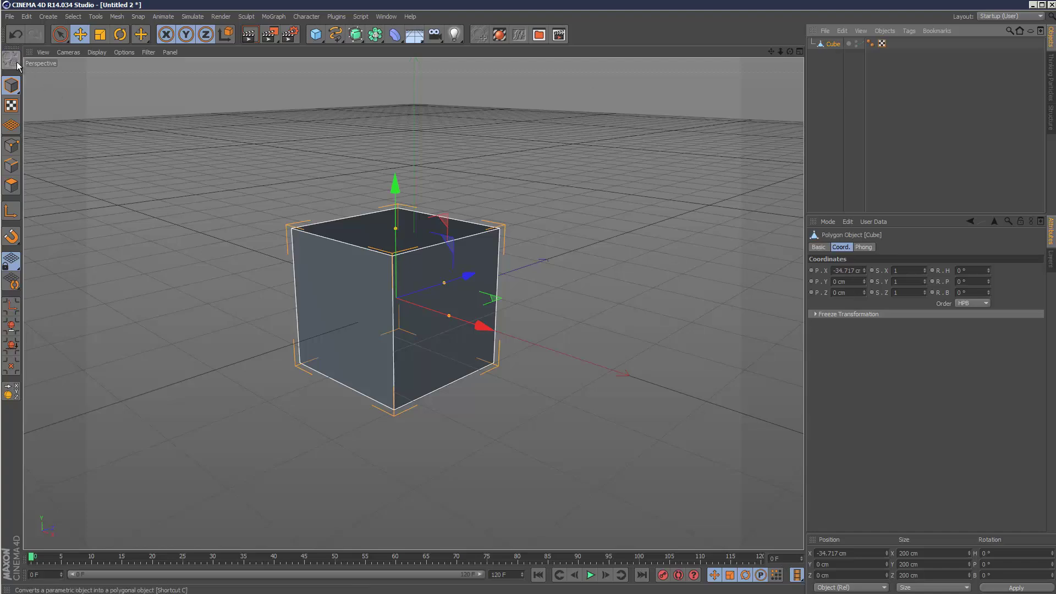
{"action": "left_click", "coordinate": [618, 289]}
{"action": "left_click", "coordinate": [11, 146]}
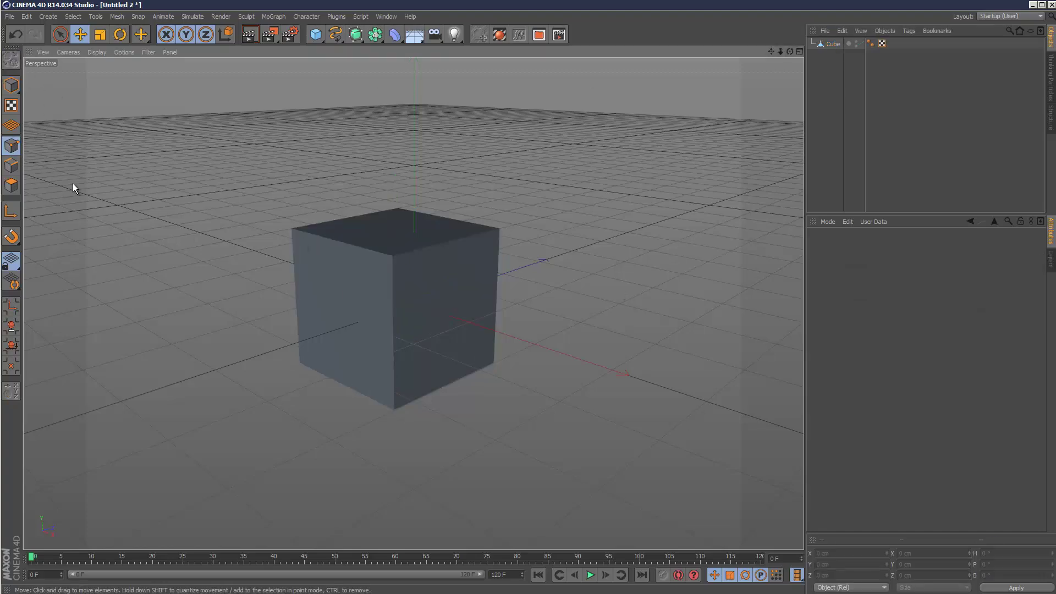
{"action": "left_click", "coordinate": [12, 86]}
{"action": "left_click", "coordinate": [833, 44]}
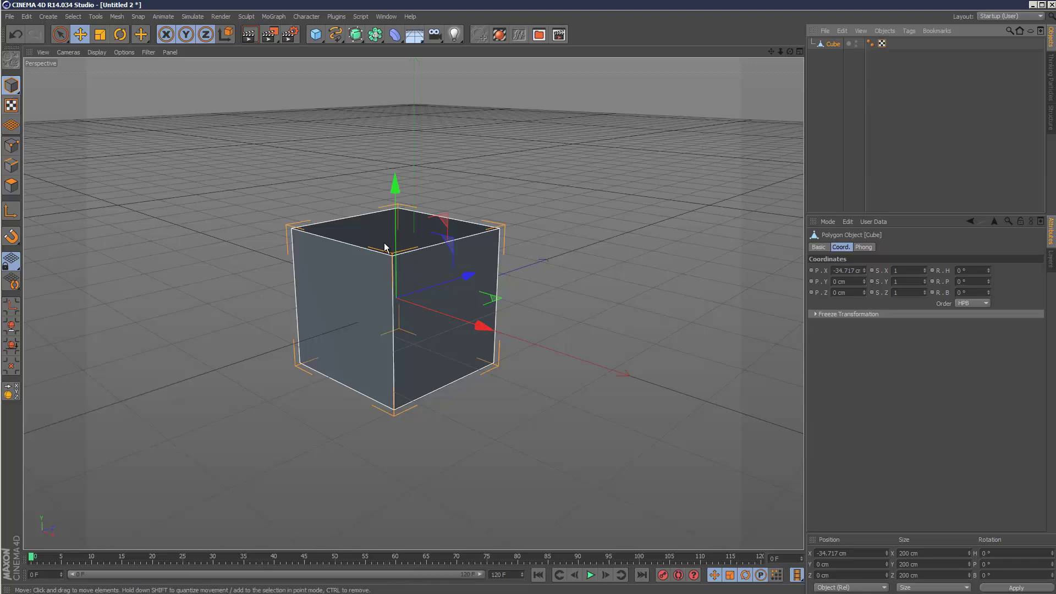
Step: Add a Null object with its Display set to Circle
{"action": "left_click", "coordinate": [316, 34]}
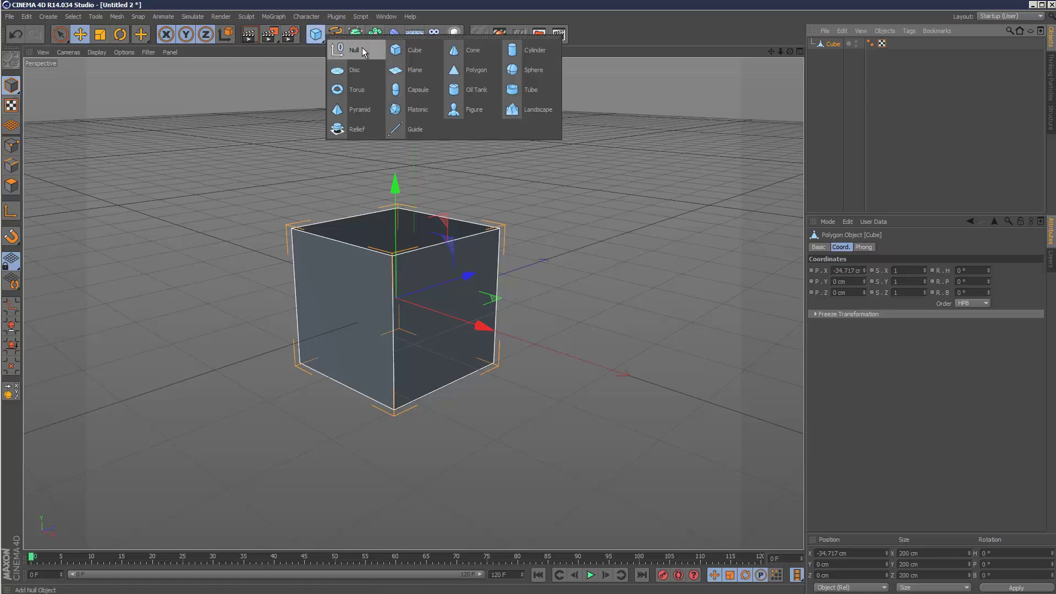
{"action": "left_click", "coordinate": [358, 50]}
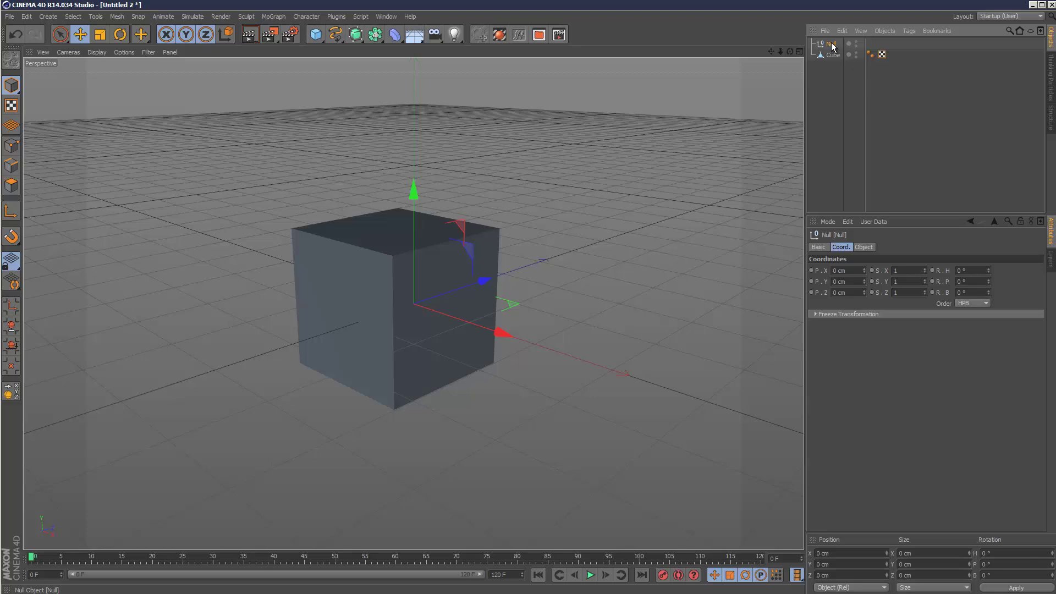
{"action": "left_click", "coordinate": [863, 247]}
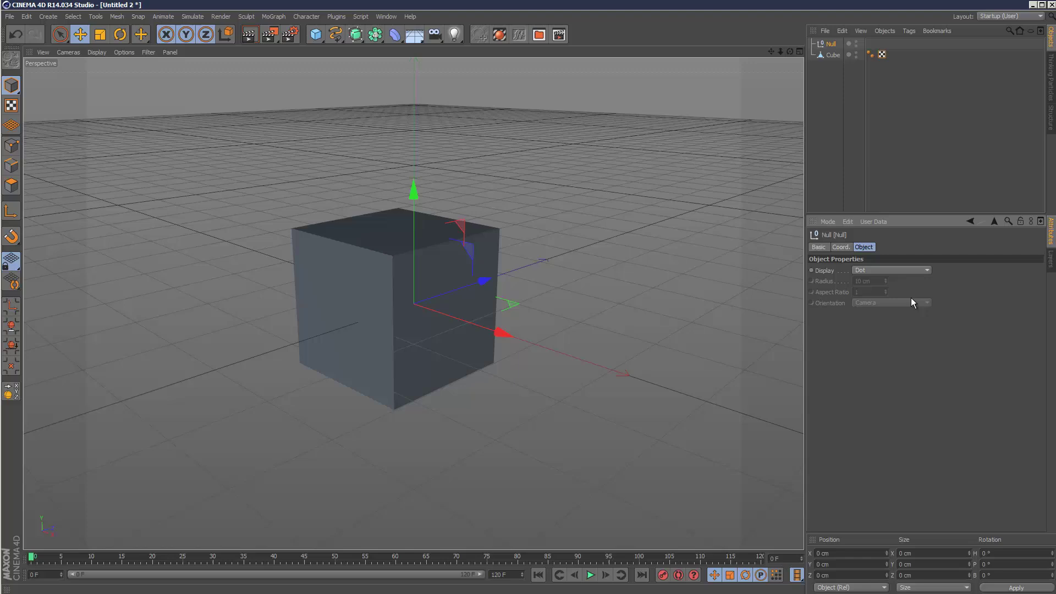
{"action": "left_click", "coordinate": [895, 270]}
{"action": "left_click", "coordinate": [890, 313]}
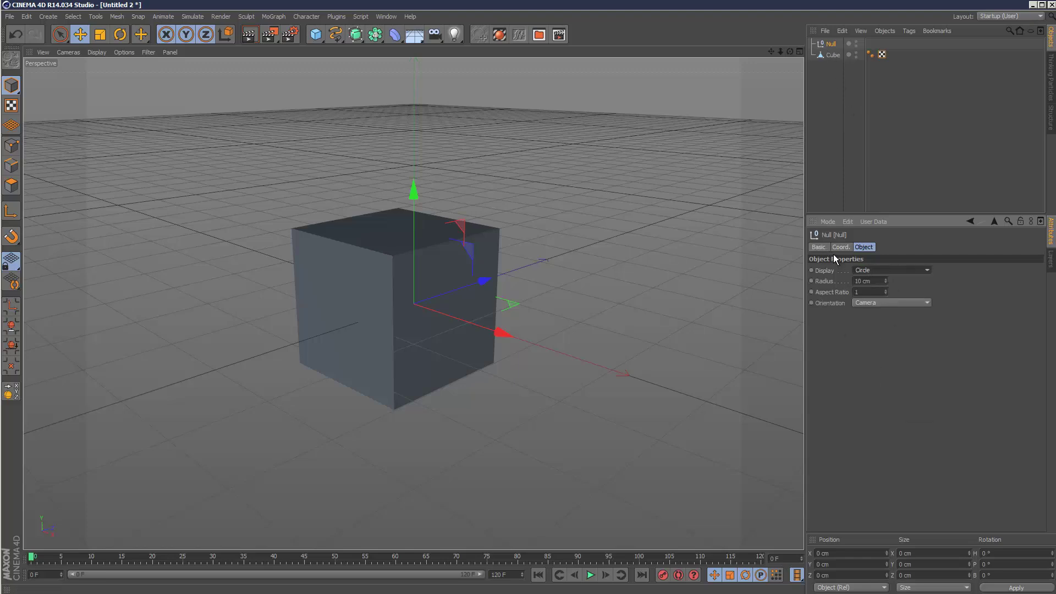
Step: Turn on the null's Use Color and set its Display Color to red
{"action": "left_click", "coordinate": [819, 247]}
{"action": "left_click", "coordinate": [891, 312]}
{"action": "left_click", "coordinate": [881, 335]}
{"action": "left_click", "coordinate": [872, 323]}
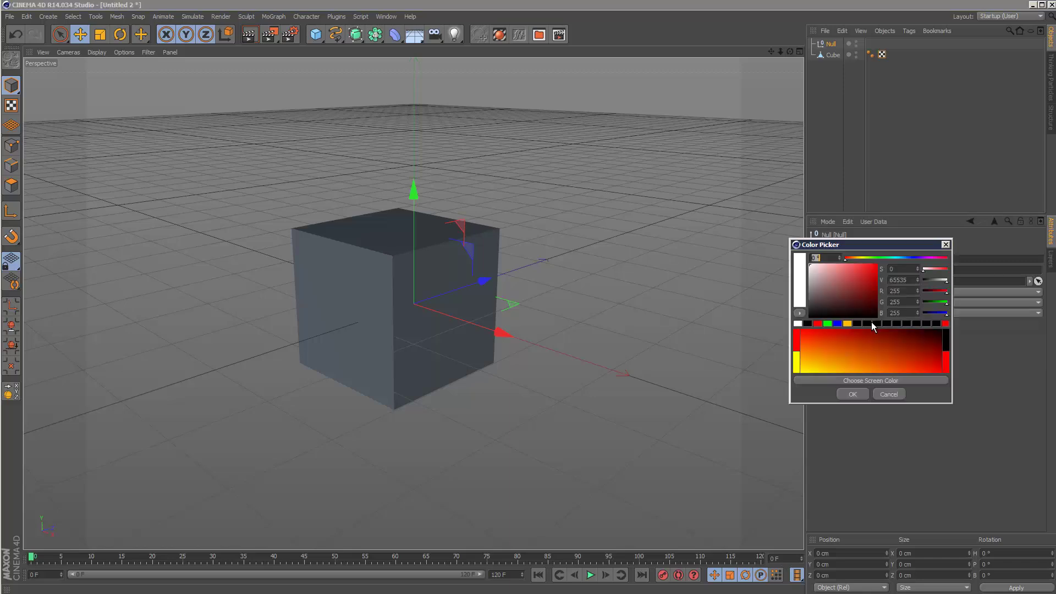
{"action": "left_click", "coordinate": [818, 323]}
{"action": "left_click", "coordinate": [851, 392]}
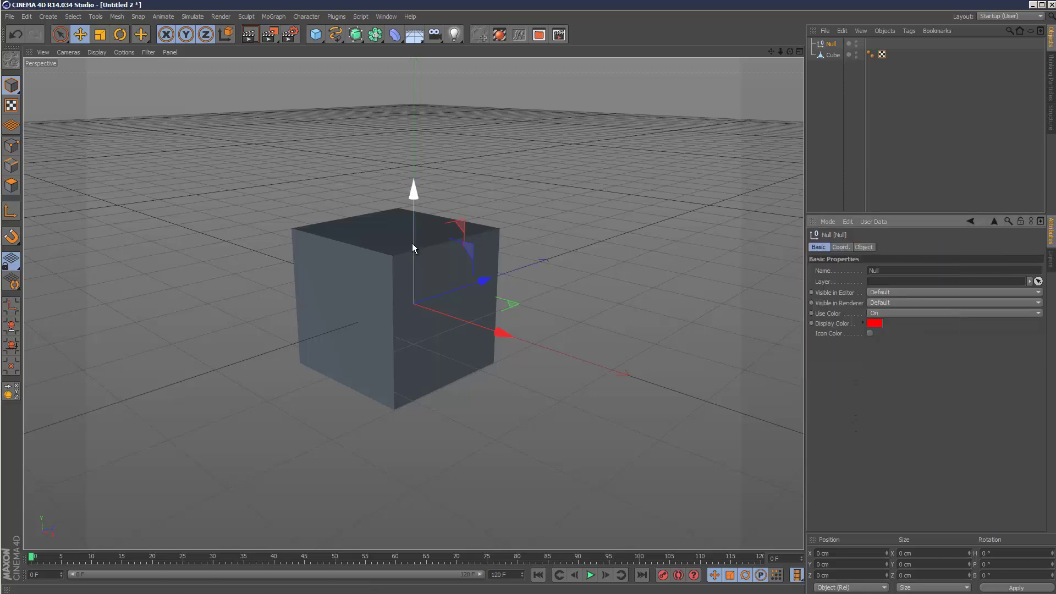
Step: Move the null up and left to X -299.723 cm, Y 151.408 cm
{"action": "left_click_drag", "start_coordinate": [413, 248], "coordinate": [414, 130]}
{"action": "left_click_drag", "start_coordinate": [478, 202], "coordinate": [283, 184]}
{"action": "left_click", "coordinate": [255, 266]}
{"action": "left_click", "coordinate": [319, 234]}
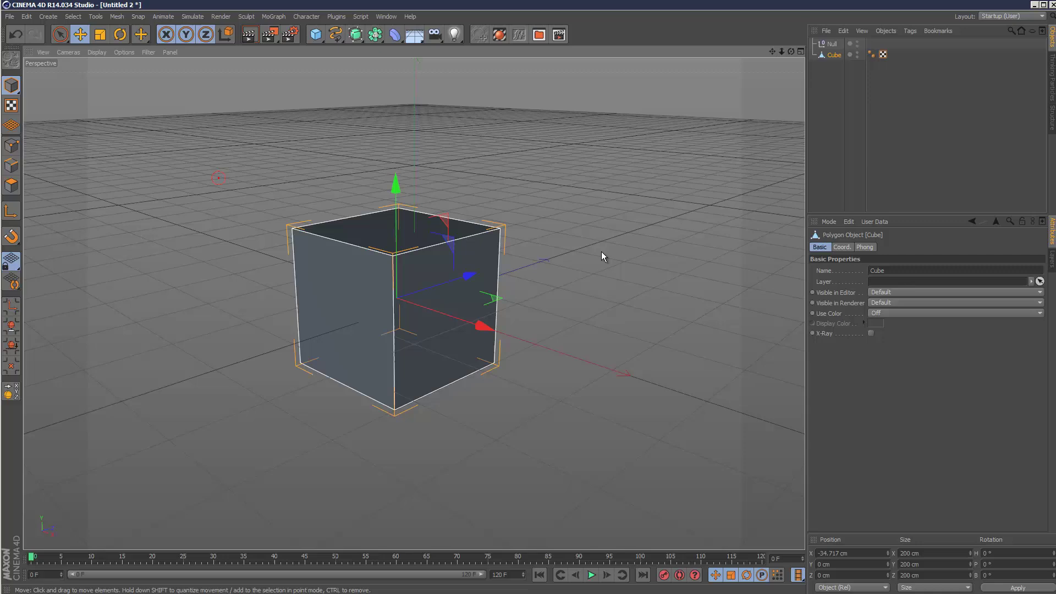
Step: Rename the red null to attachNull
{"action": "left_click", "coordinate": [833, 44]}
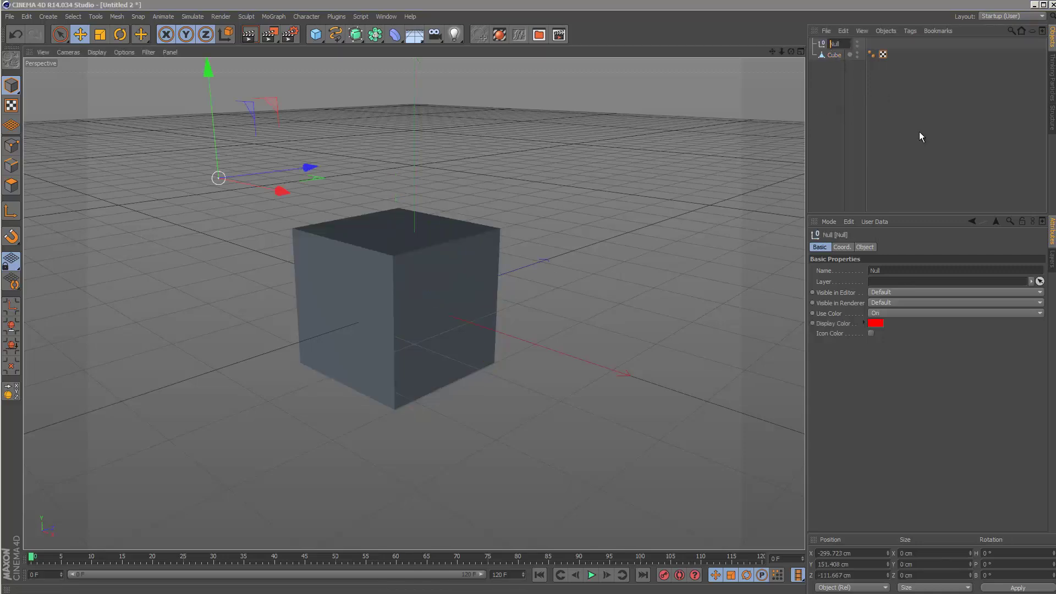
{"action": "type", "text": "attachNull"}
{"action": "key", "text": "Return"}
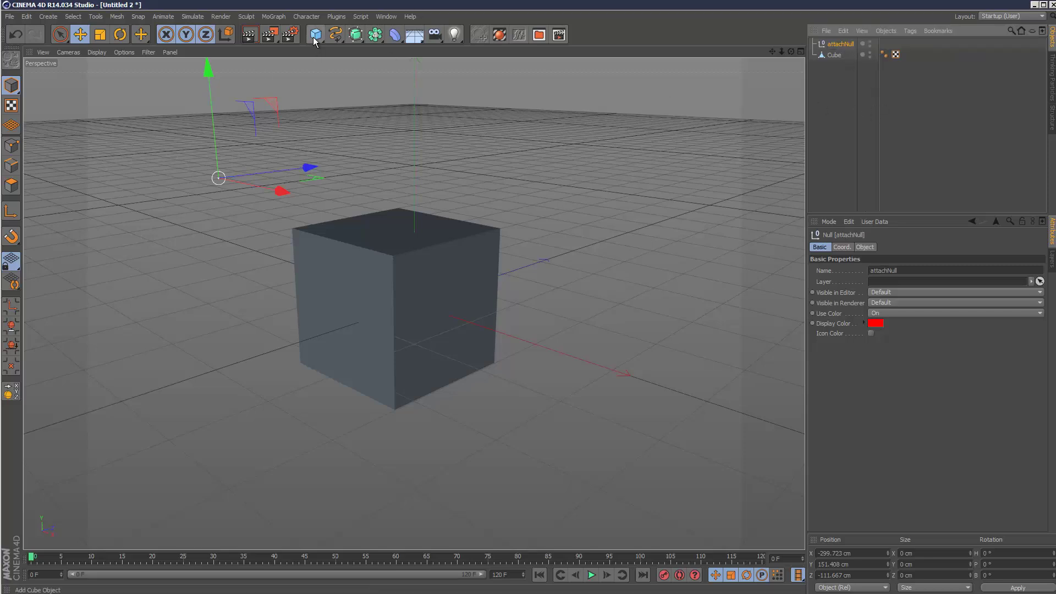
Step: Add a second null at the origin and name it XPresso
{"action": "left_click_drag", "start_coordinate": [316, 34], "coordinate": [330, 50]}
{"action": "double_click", "coordinate": [833, 45]}
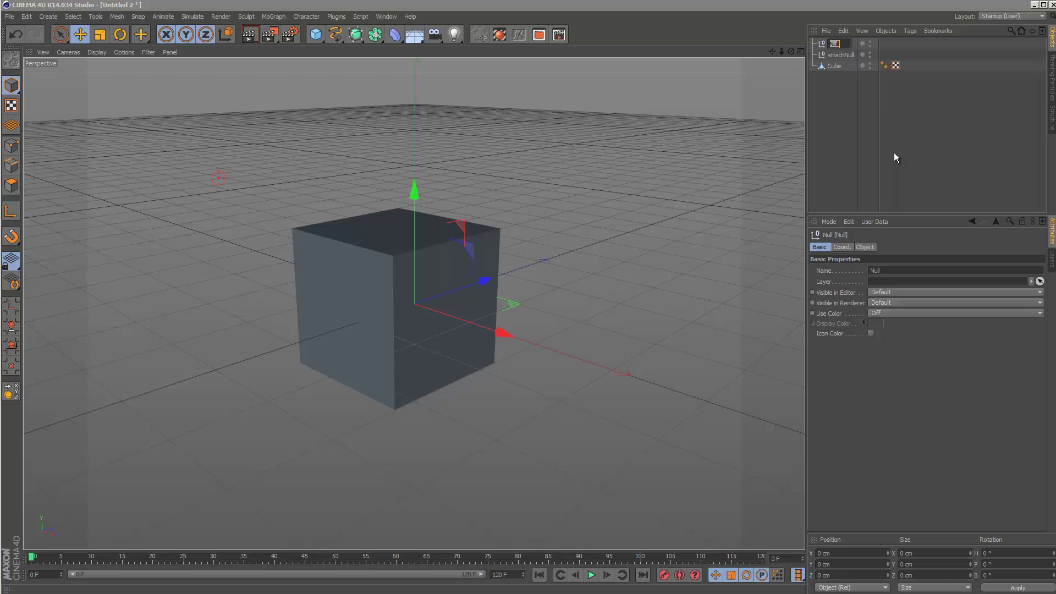
{"action": "type", "text": "Presso"}
{"action": "key", "text": "Return"}
{"action": "left_click", "coordinate": [910, 30]}
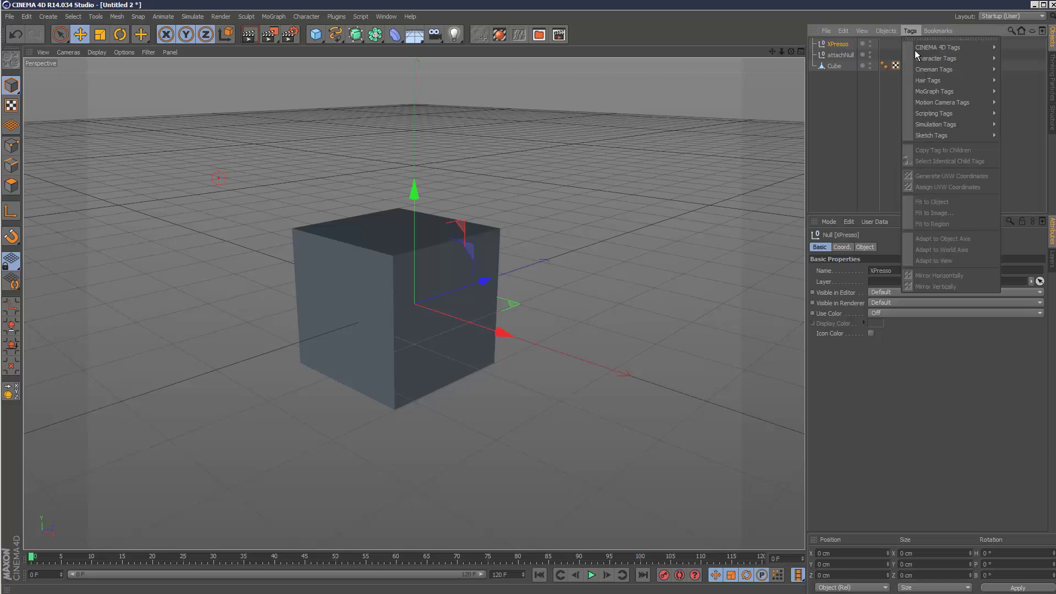
Step: Add an XPresso tag to the XPresso null and drop attachNull and Cube nodes into its graph
{"action": "mouse_move", "coordinate": [924, 56]}
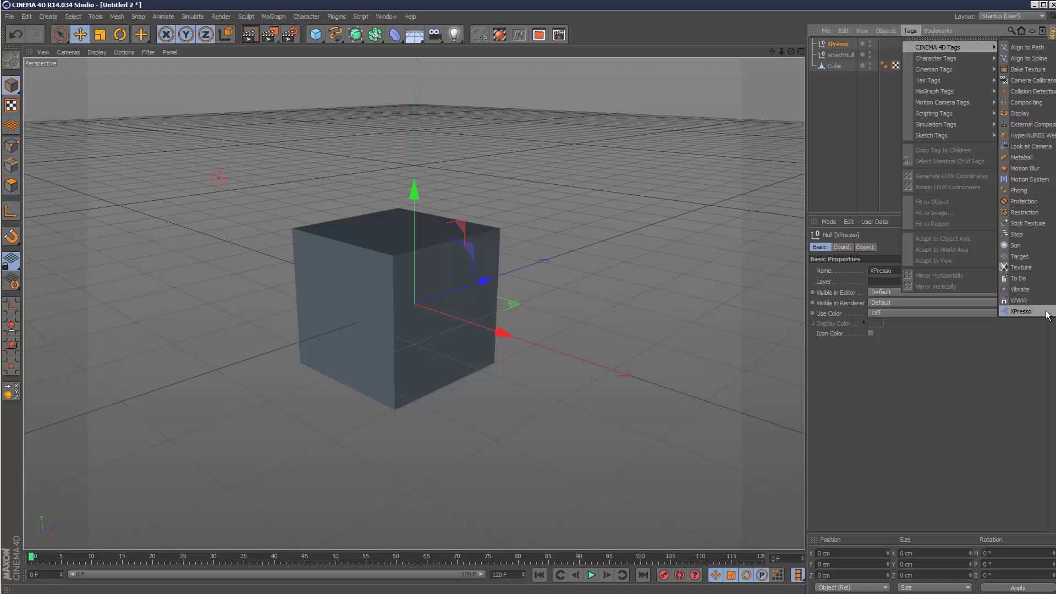
{"action": "left_click", "coordinate": [1029, 312]}
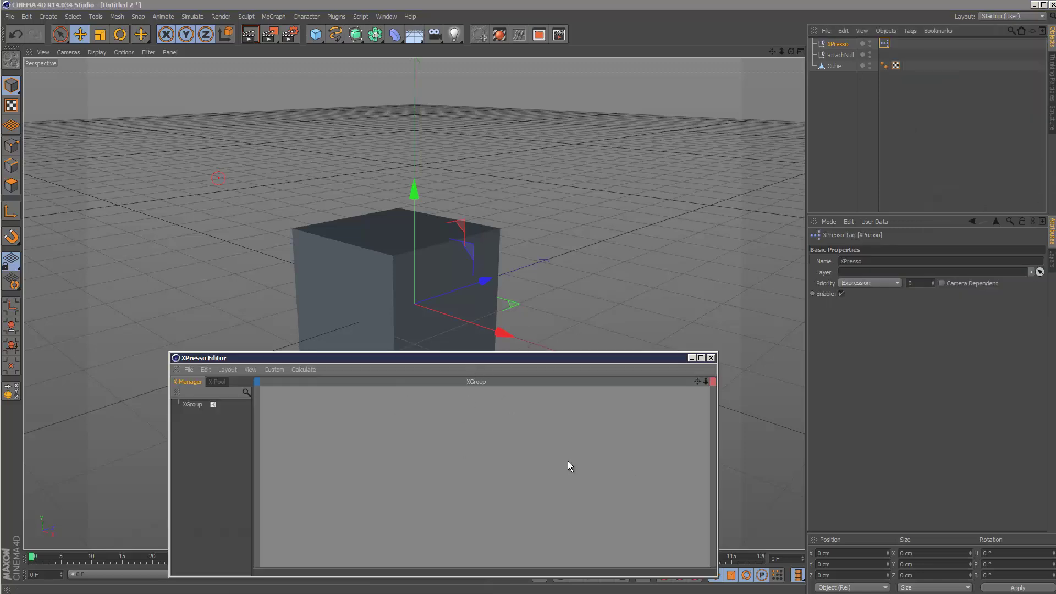
{"action": "left_click_drag", "start_coordinate": [846, 55], "coordinate": [328, 432]}
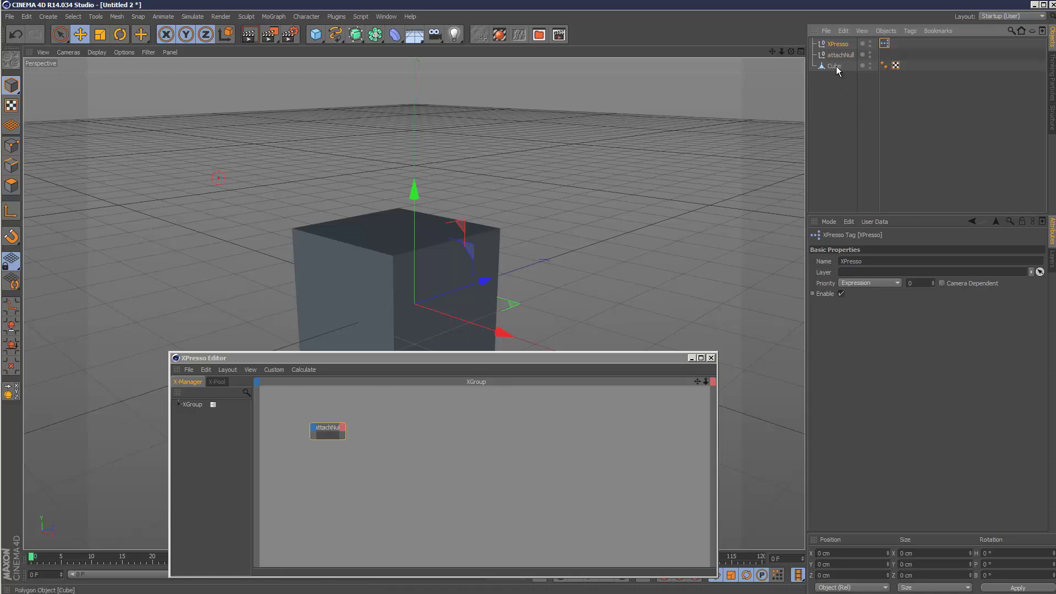
{"action": "left_click_drag", "start_coordinate": [836, 66], "coordinate": [446, 437]}
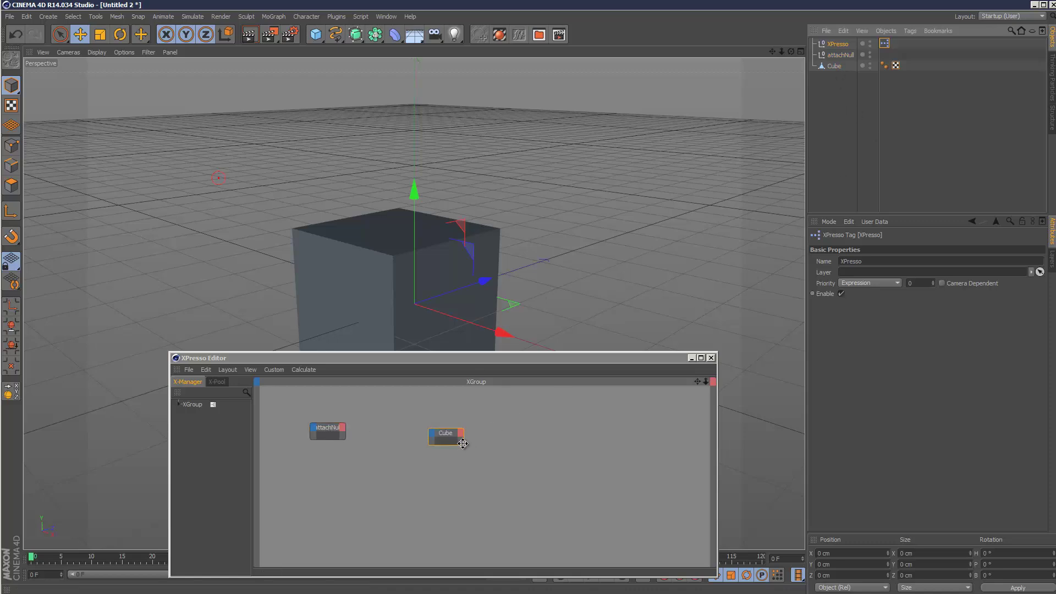
Step: Create a Point node between attachNull and Cube and give it a Point Position input
{"action": "right_click", "coordinate": [514, 429]}
{"action": "mouse_move", "coordinate": [533, 436]}
{"action": "mouse_move", "coordinate": [602, 434]}
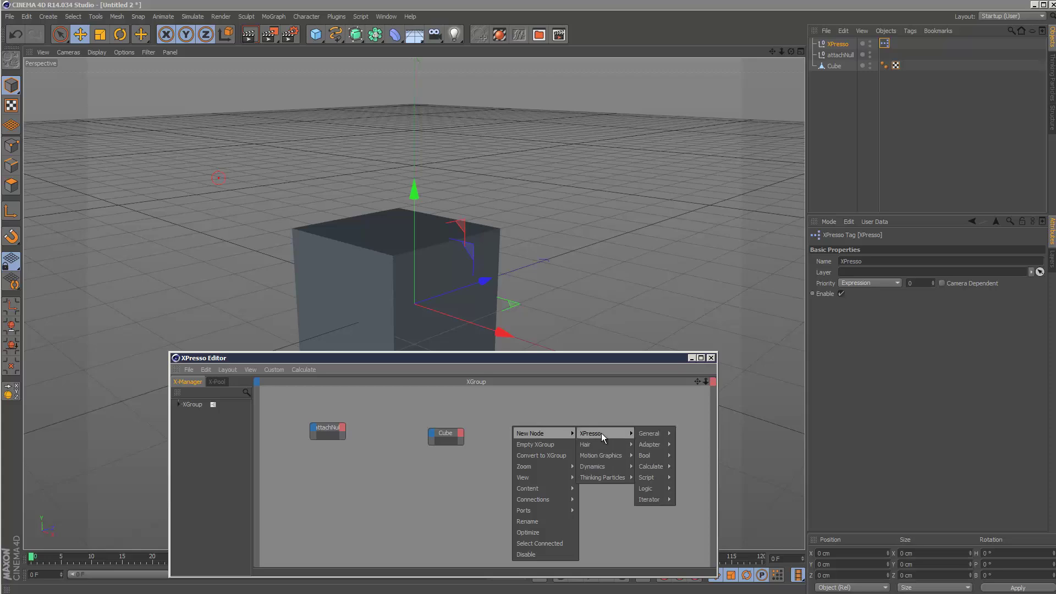
{"action": "mouse_move", "coordinate": [650, 433]}
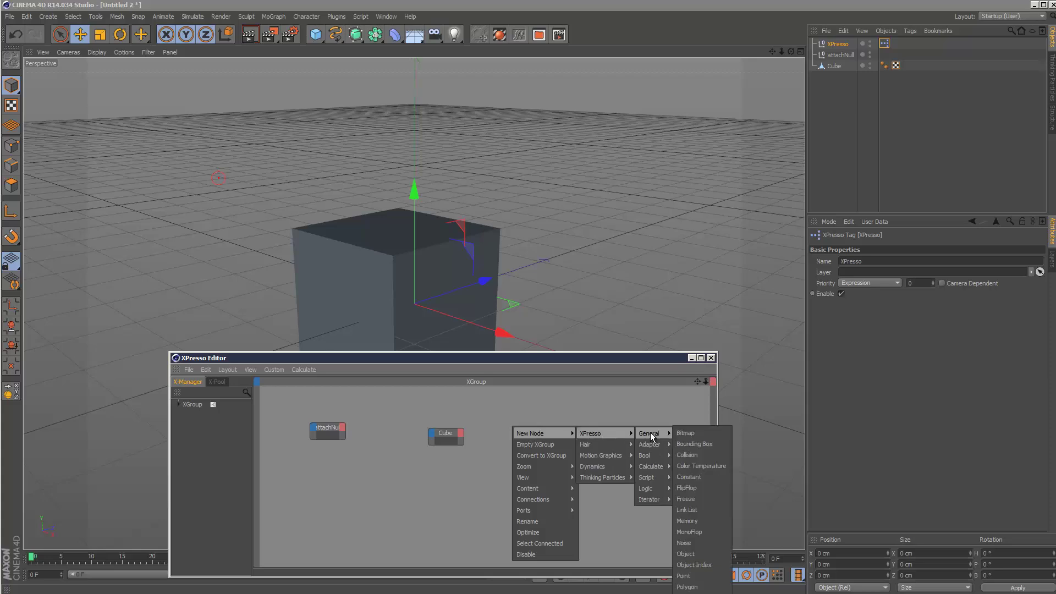
{"action": "left_click", "coordinate": [714, 576]}
{"action": "left_click_drag", "start_coordinate": [522, 416], "coordinate": [553, 444]}
{"action": "left_click_drag", "start_coordinate": [464, 467], "coordinate": [488, 423]}
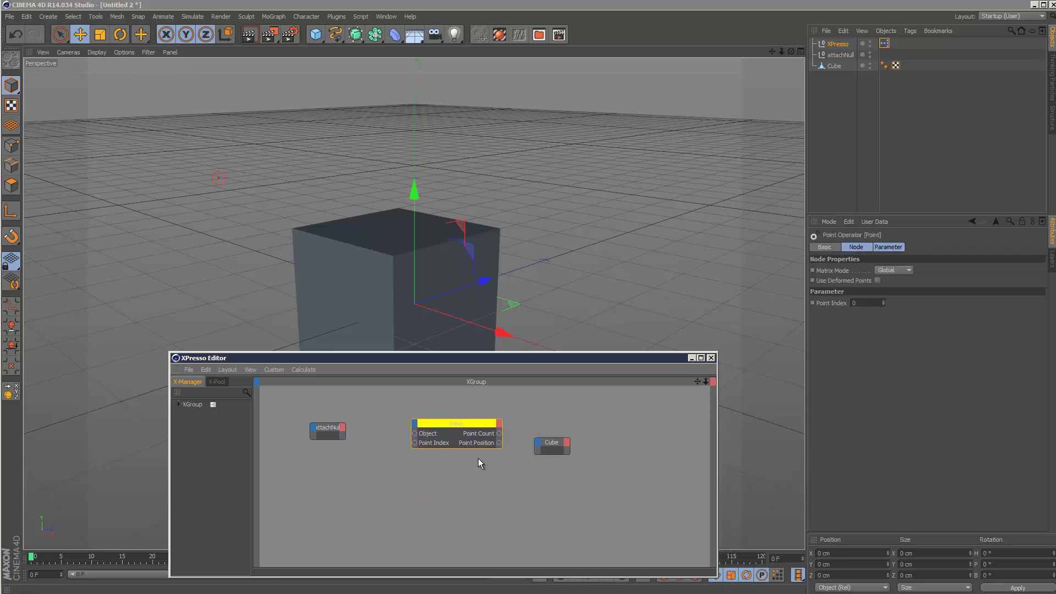
{"action": "left_click", "coordinate": [416, 426]}
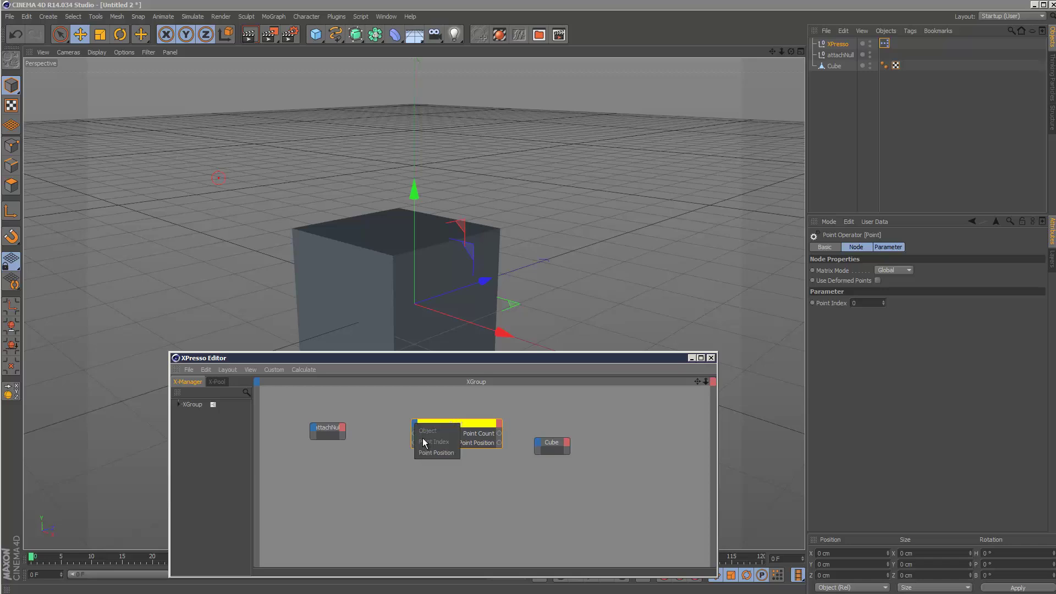
{"action": "left_click", "coordinate": [433, 453]}
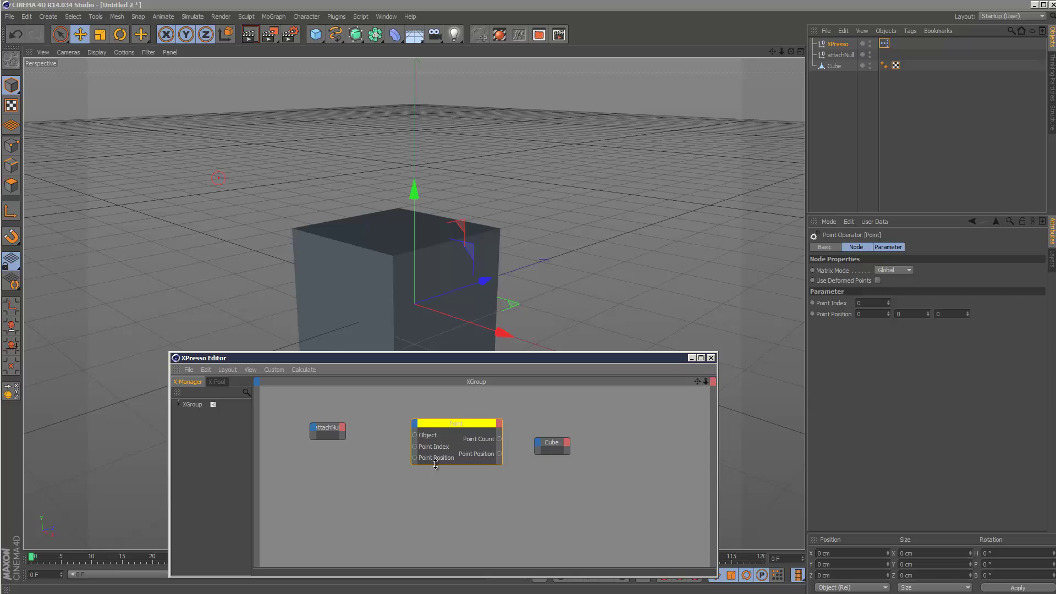
Step: Arrange the nodes and wire the Cube node's Object output into Point's Object input
{"action": "left_click_drag", "start_coordinate": [333, 433], "coordinate": [320, 422]}
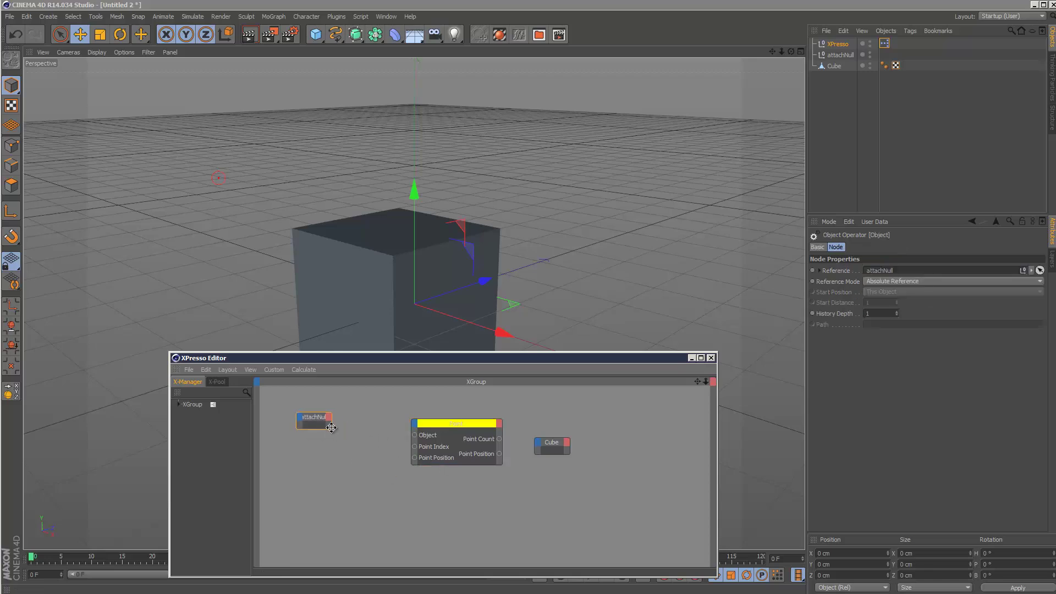
{"action": "double_click", "coordinate": [329, 421]}
{"action": "left_click_drag", "start_coordinate": [343, 473], "coordinate": [336, 487]}
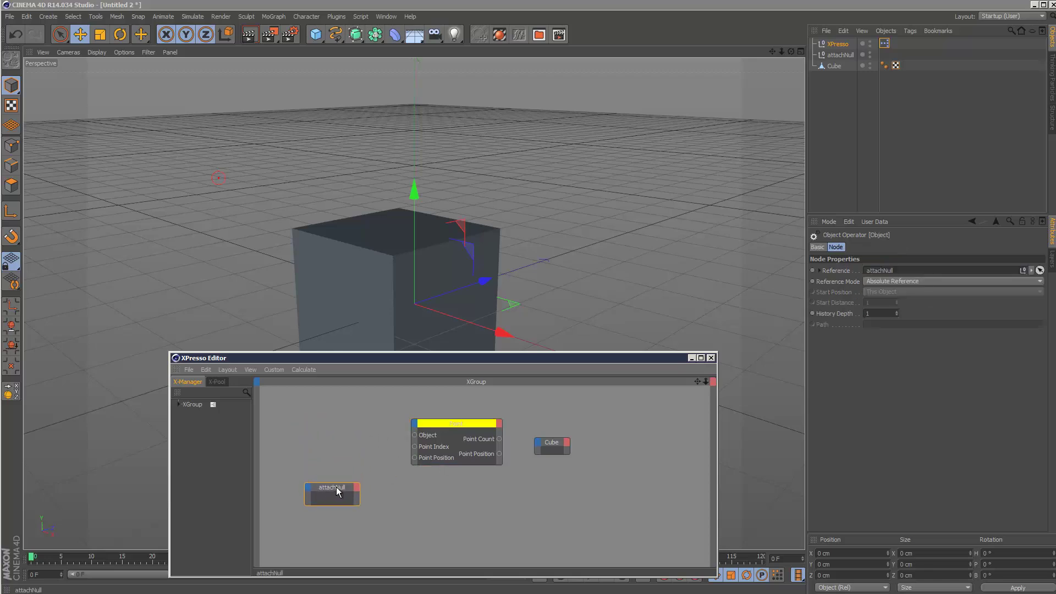
{"action": "left_click_drag", "start_coordinate": [562, 449], "coordinate": [336, 420]}
{"action": "double_click", "coordinate": [336, 420]}
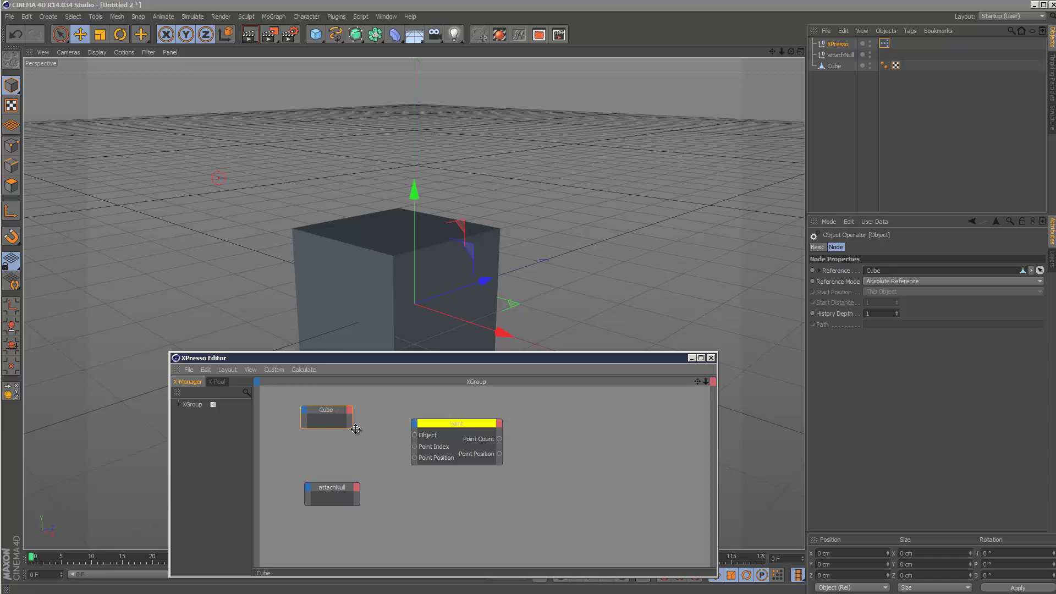
{"action": "left_click", "coordinate": [355, 410]}
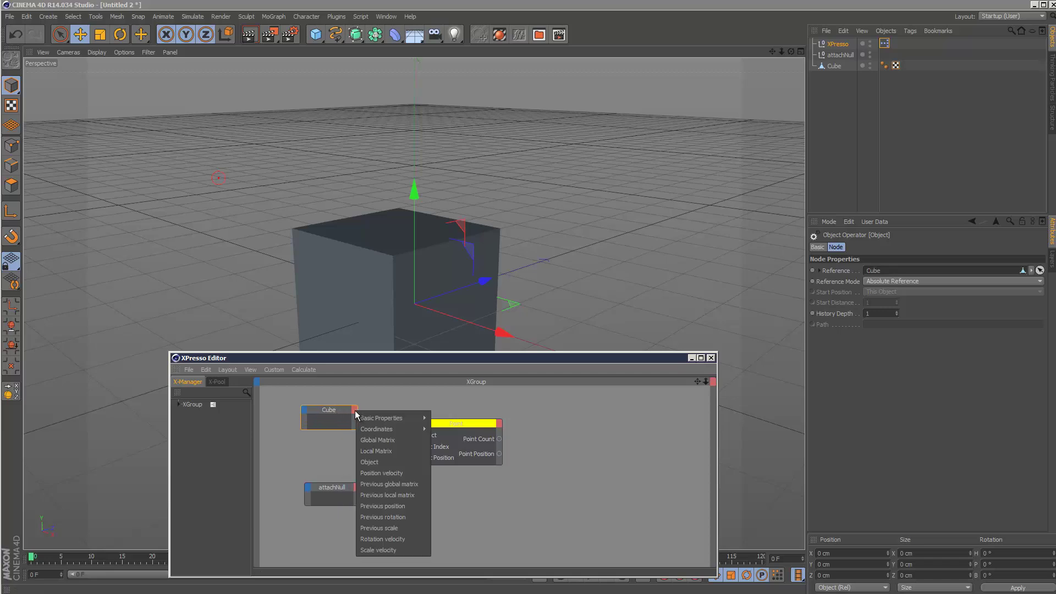
{"action": "left_click", "coordinate": [382, 462]}
{"action": "left_click_drag", "start_coordinate": [405, 441], "coordinate": [415, 435]}
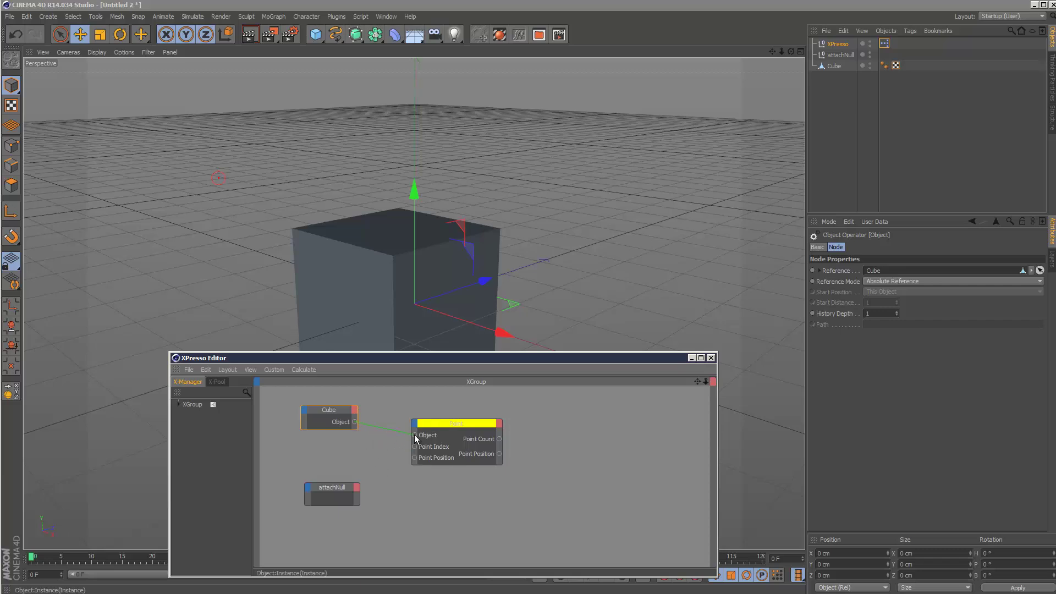
{"action": "left_click", "coordinate": [457, 424]}
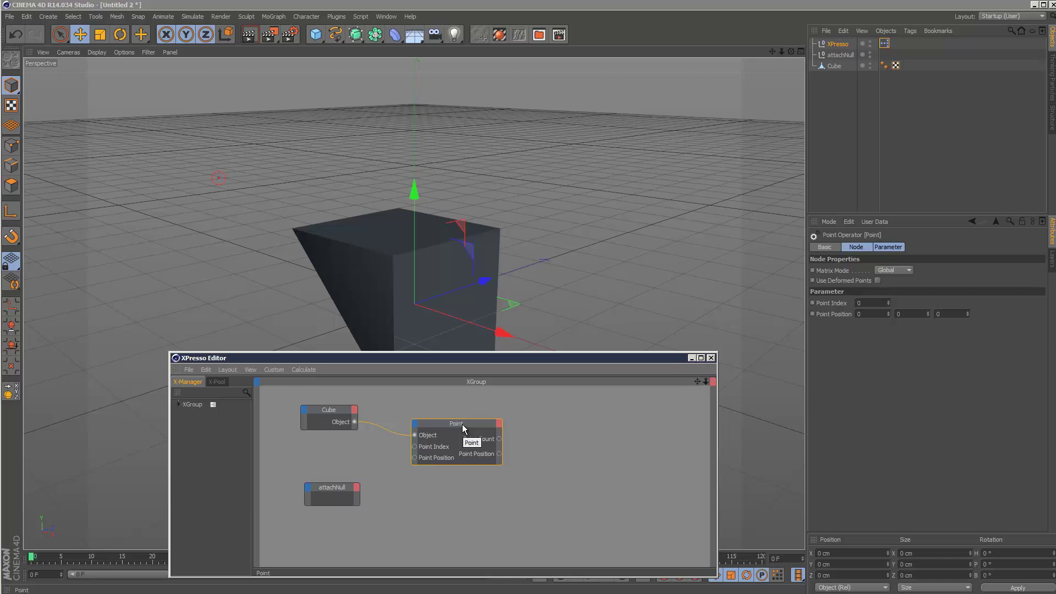
{"action": "left_click_drag", "start_coordinate": [463, 424], "coordinate": [461, 424]}
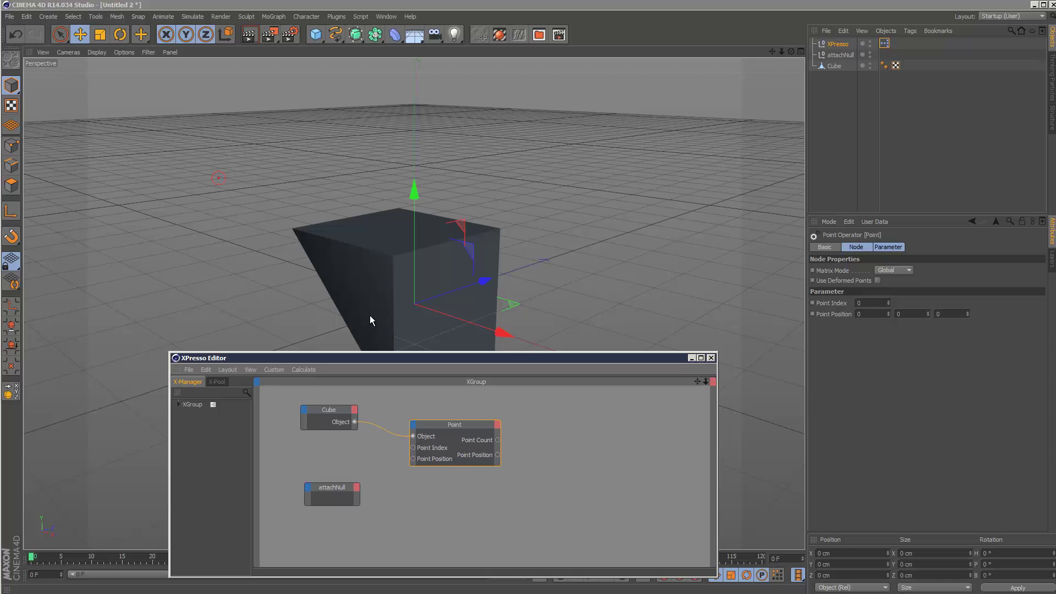
{"action": "left_click_drag", "start_coordinate": [380, 361], "coordinate": [432, 329]}
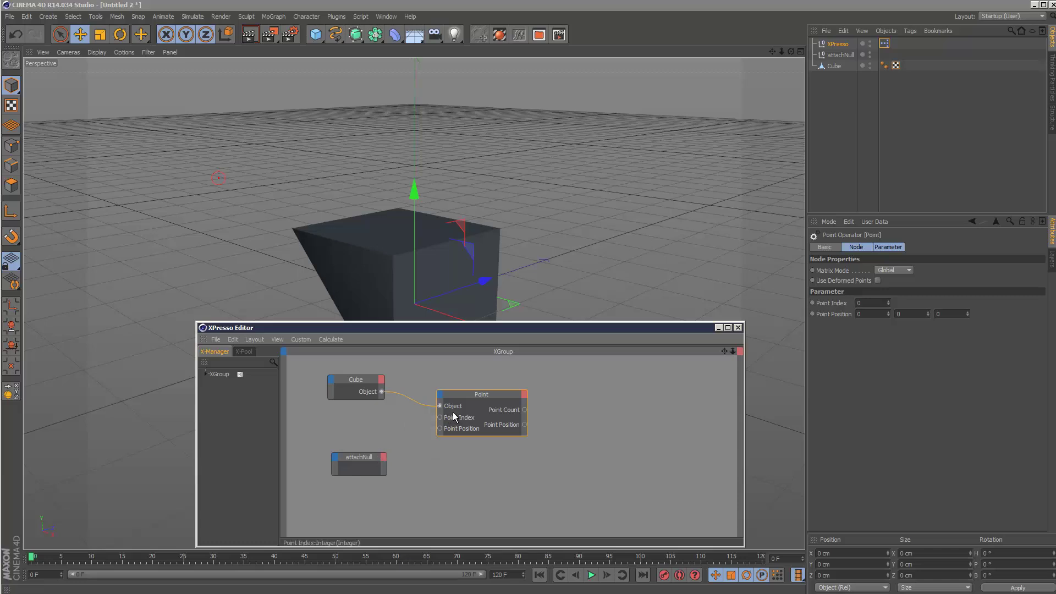
Step: Add attachNull's Global Position output and wire it into the Point node's Point Position
{"action": "left_click", "coordinate": [383, 461]}
{"action": "mouse_move", "coordinate": [401, 476]}
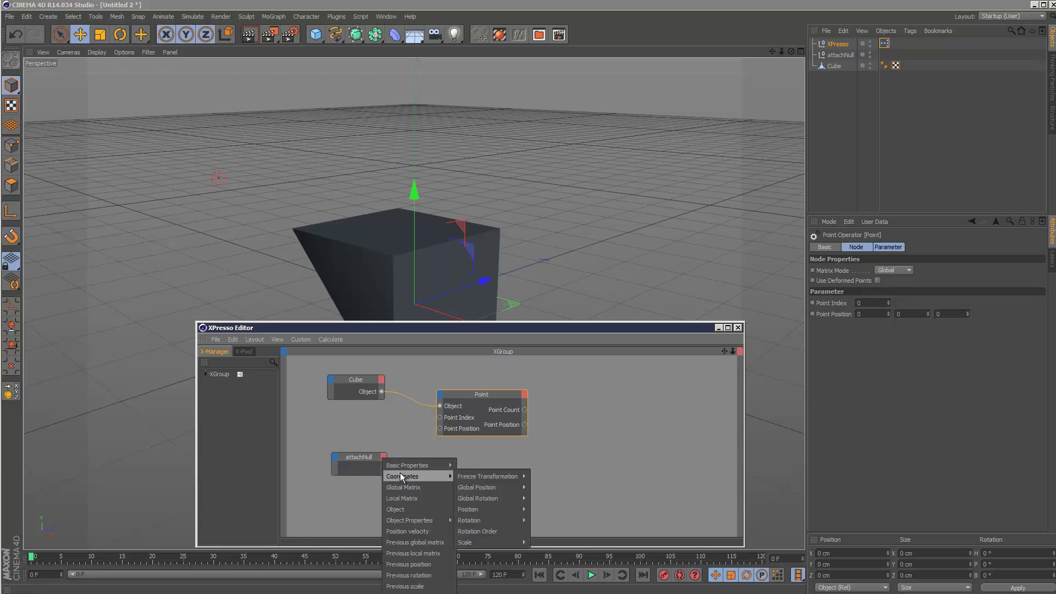
{"action": "mouse_move", "coordinate": [500, 488]}
{"action": "left_click", "coordinate": [550, 487]}
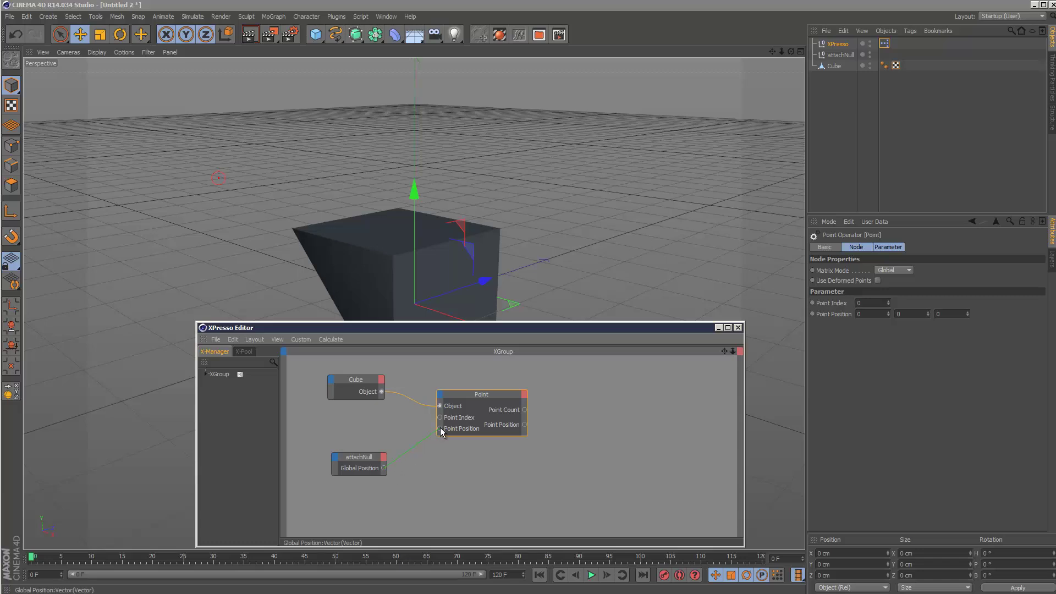
{"action": "left_click_drag", "start_coordinate": [441, 430], "coordinate": [440, 428]}
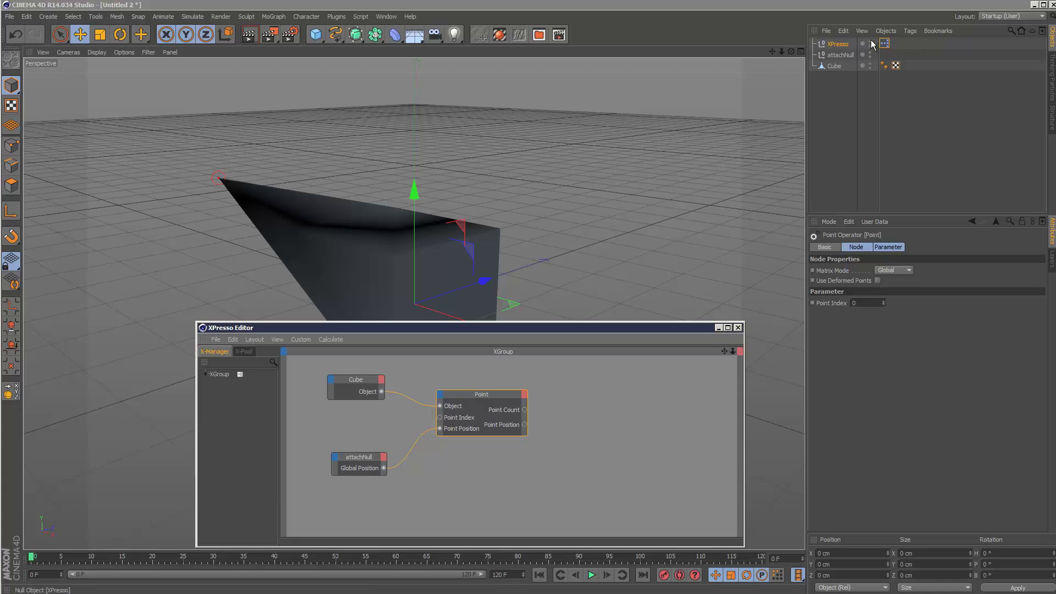
Step: Move attachNull around the viewport so the linked cube corner stretches and reshapes the cube
{"action": "left_click", "coordinate": [841, 55]}
{"action": "mouse_move", "coordinate": [295, 170]}
{"action": "left_mouse_down"}
{"action": "mouse_move", "coordinate": [205, 209]}
{"action": "mouse_move", "coordinate": [440, 156]}
{"action": "mouse_move", "coordinate": [242, 197]}
{"action": "mouse_move", "coordinate": [300, 186]}
{"action": "left_mouse_up"}
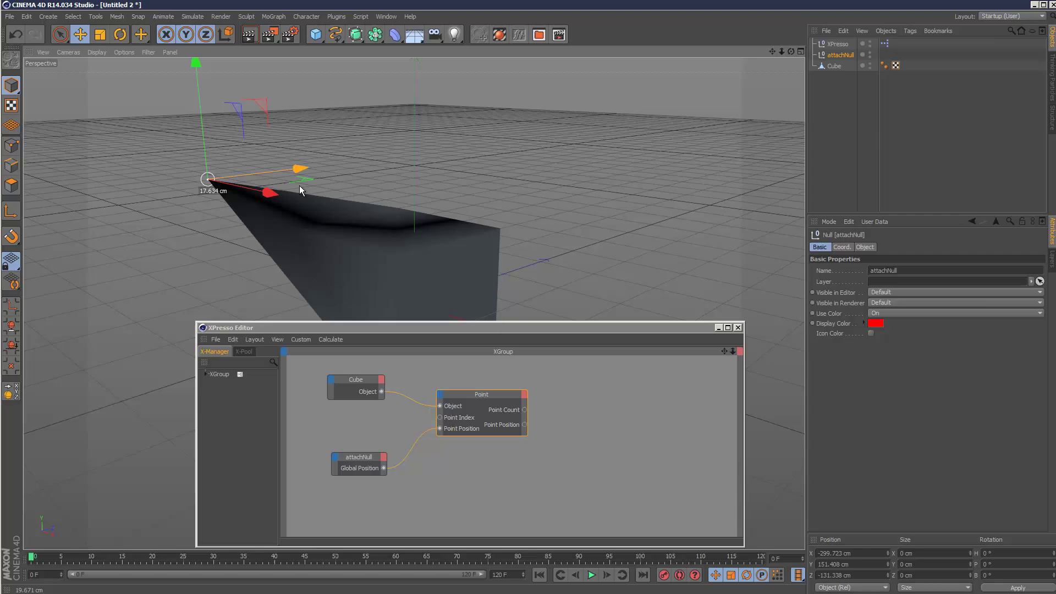
{"action": "left_click_drag", "start_coordinate": [210, 112], "coordinate": [219, 276]}
{"action": "left_click", "coordinate": [718, 329]}
{"action": "left_click_drag", "start_coordinate": [292, 388], "coordinate": [264, 393]}
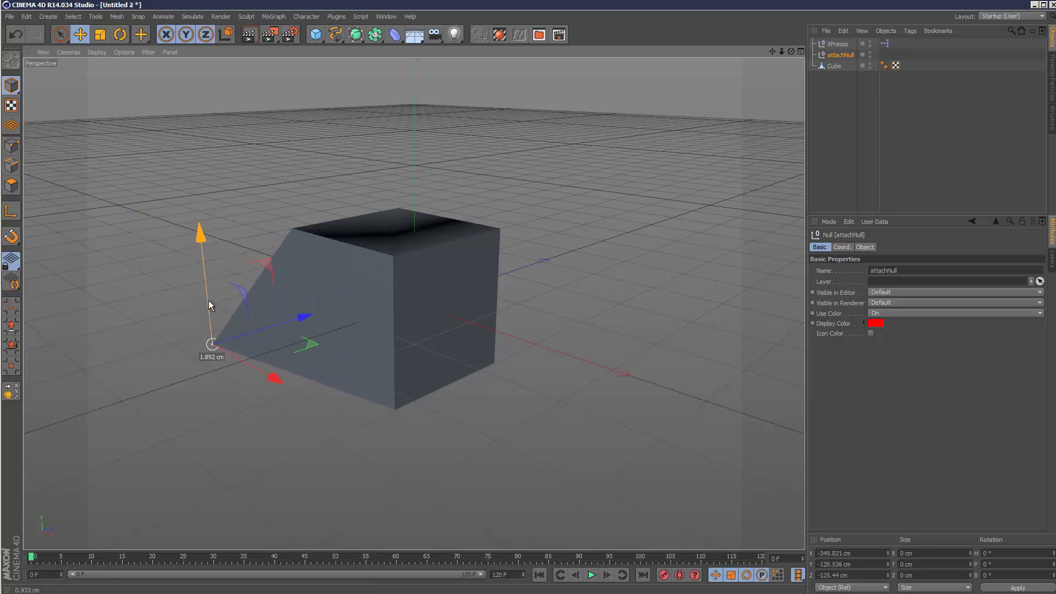
{"action": "mouse_move", "coordinate": [209, 300]}
{"action": "left_mouse_down"}
{"action": "mouse_move", "coordinate": [194, 150]}
{"action": "mouse_move", "coordinate": [220, 298]}
{"action": "left_mouse_up"}
{"action": "left_click_drag", "start_coordinate": [262, 365], "coordinate": [299, 378]}
{"action": "mouse_move", "coordinate": [319, 319]}
{"action": "left_mouse_down"}
{"action": "mouse_move", "coordinate": [243, 342]}
{"action": "mouse_move", "coordinate": [322, 323]}
{"action": "left_mouse_up"}
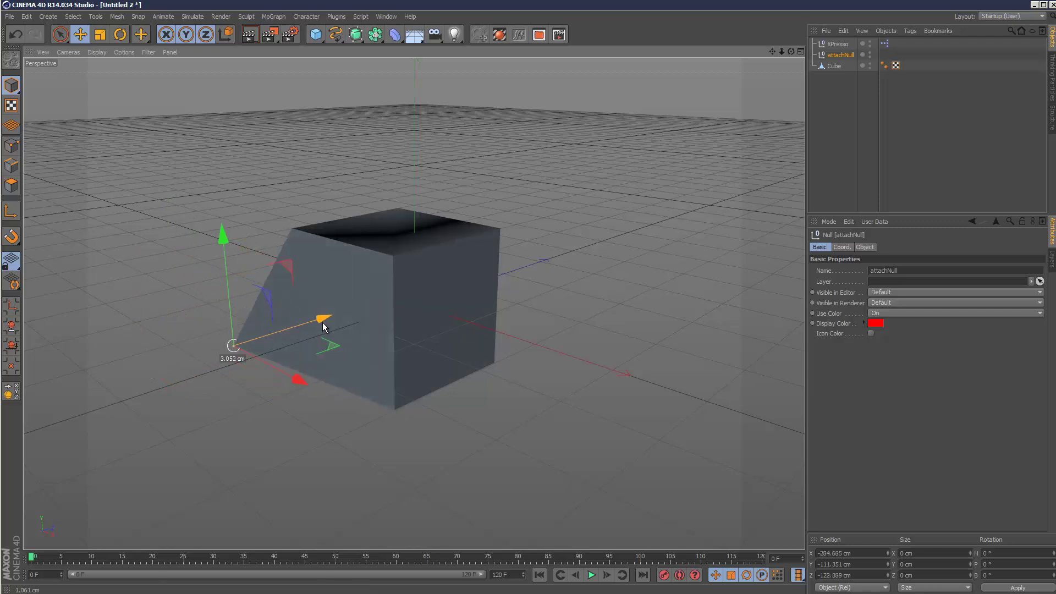
{"action": "mouse_move", "coordinate": [230, 280]}
{"action": "left_mouse_down"}
{"action": "mouse_move", "coordinate": [207, 163]}
{"action": "mouse_move", "coordinate": [244, 324]}
{"action": "mouse_move", "coordinate": [241, 237]}
{"action": "mouse_move", "coordinate": [247, 302]}
{"action": "mouse_move", "coordinate": [242, 265]}
{"action": "left_mouse_up"}
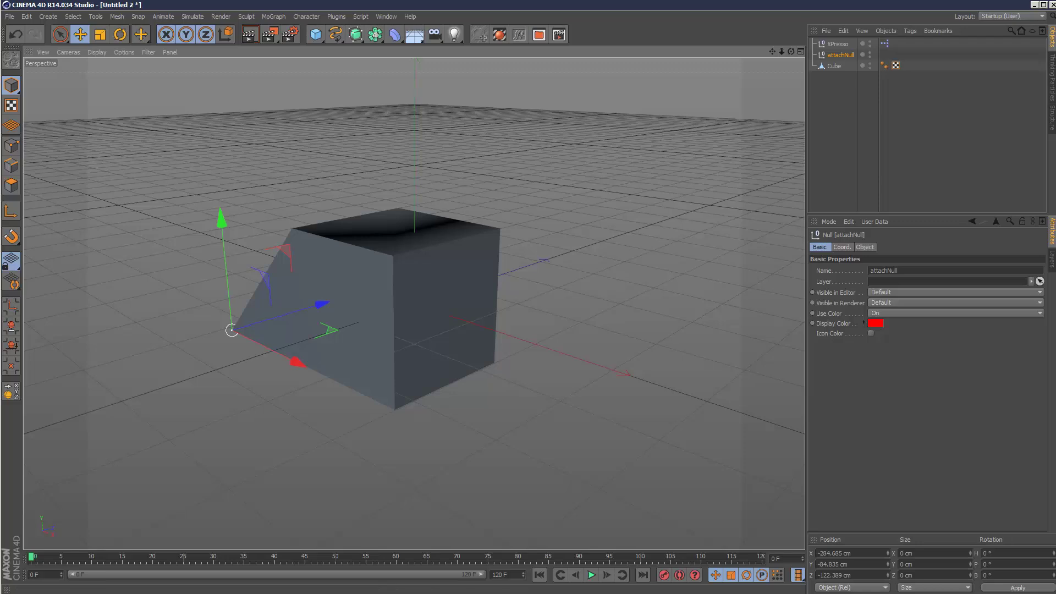
{"action": "key", "text": "alt+Tab"}
Step: Set the Point node's Point Index to 1 and raise attachNull to lift that corner
{"action": "left_click", "coordinate": [461, 393]}
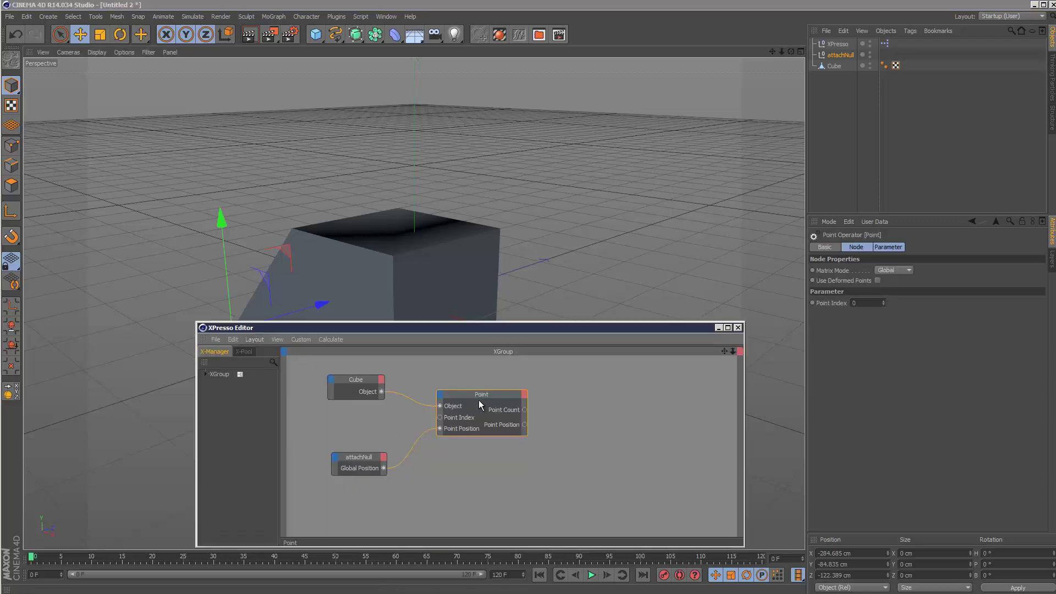
{"action": "left_click_drag", "start_coordinate": [496, 328], "coordinate": [512, 391]}
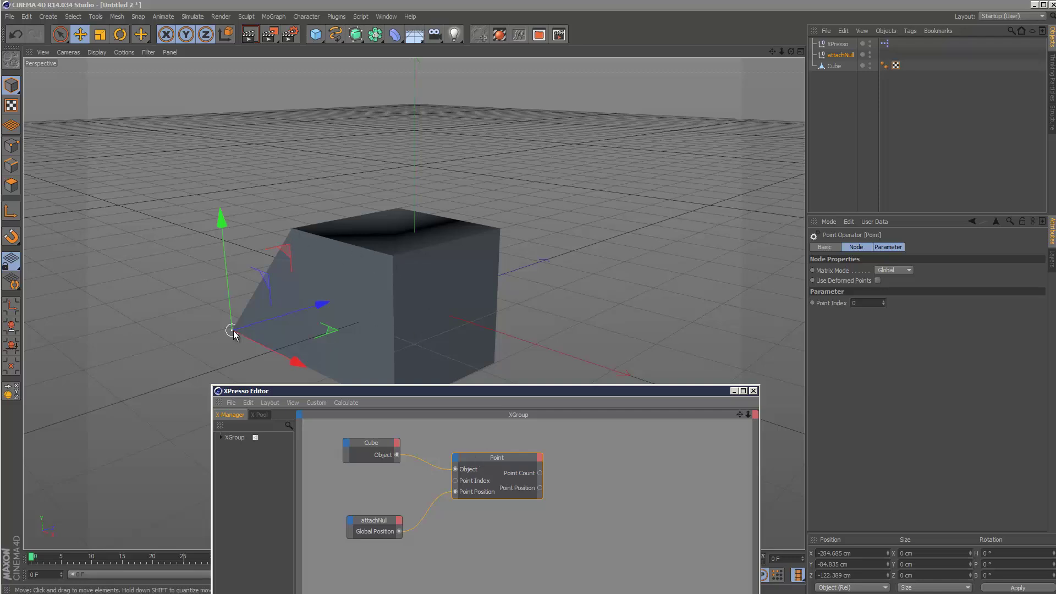
{"action": "left_click", "coordinate": [883, 301]}
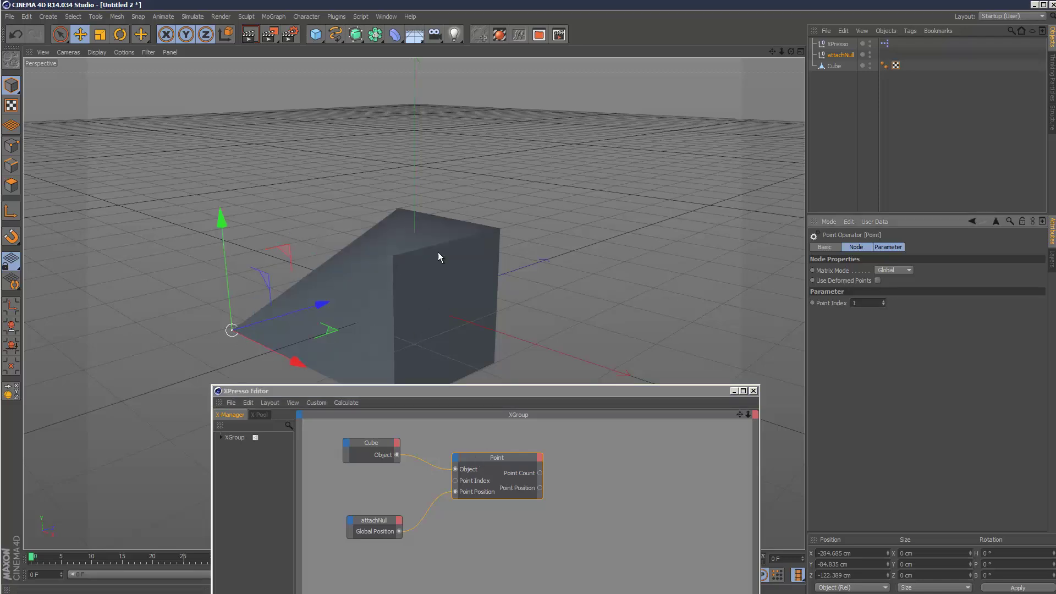
{"action": "left_click_drag", "start_coordinate": [227, 249], "coordinate": [253, 319]}
Step: Change Point Index to 2, then 3, and move attachNull up and right over the cube
{"action": "left_click", "coordinate": [884, 301]}
{"action": "left_click", "coordinate": [885, 301]}
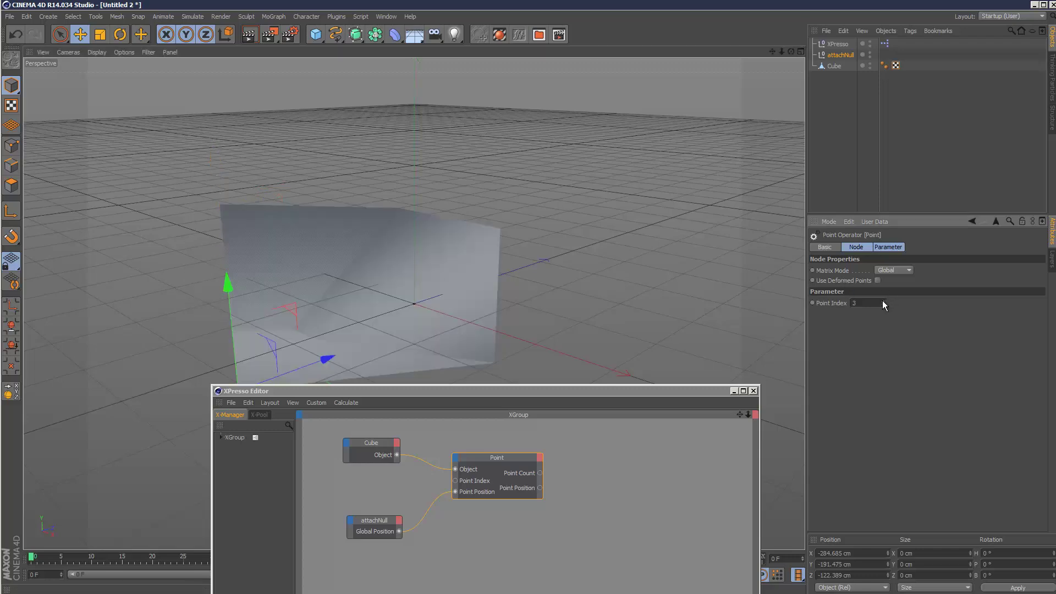
{"action": "left_click_drag", "start_coordinate": [230, 285], "coordinate": [229, 137]}
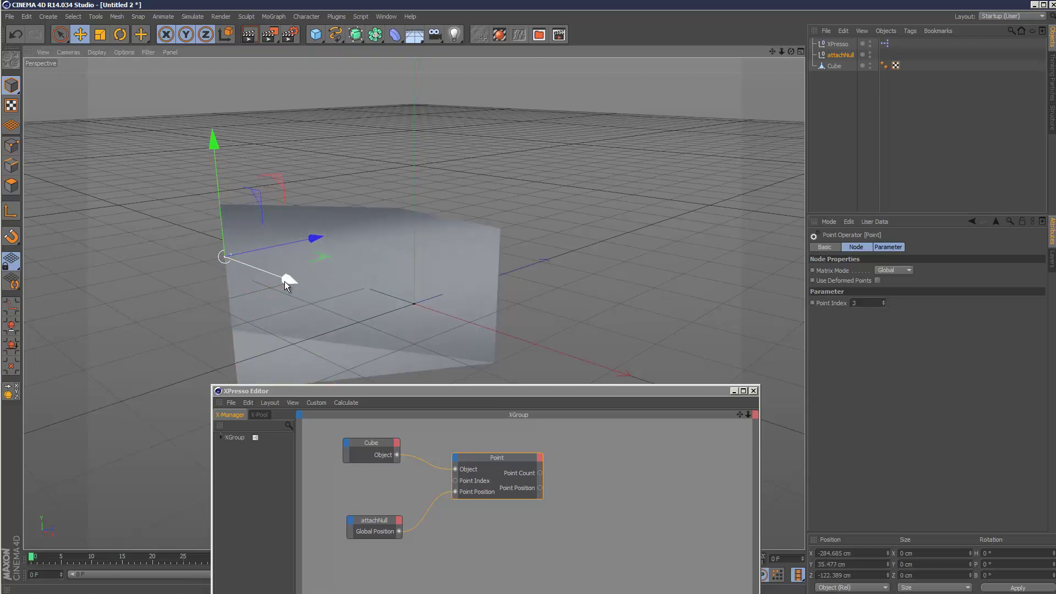
{"action": "left_click_drag", "start_coordinate": [285, 281], "coordinate": [456, 336]}
{"action": "left_click_drag", "start_coordinate": [368, 227], "coordinate": [375, 198]}
{"action": "left_click", "coordinate": [538, 269]}
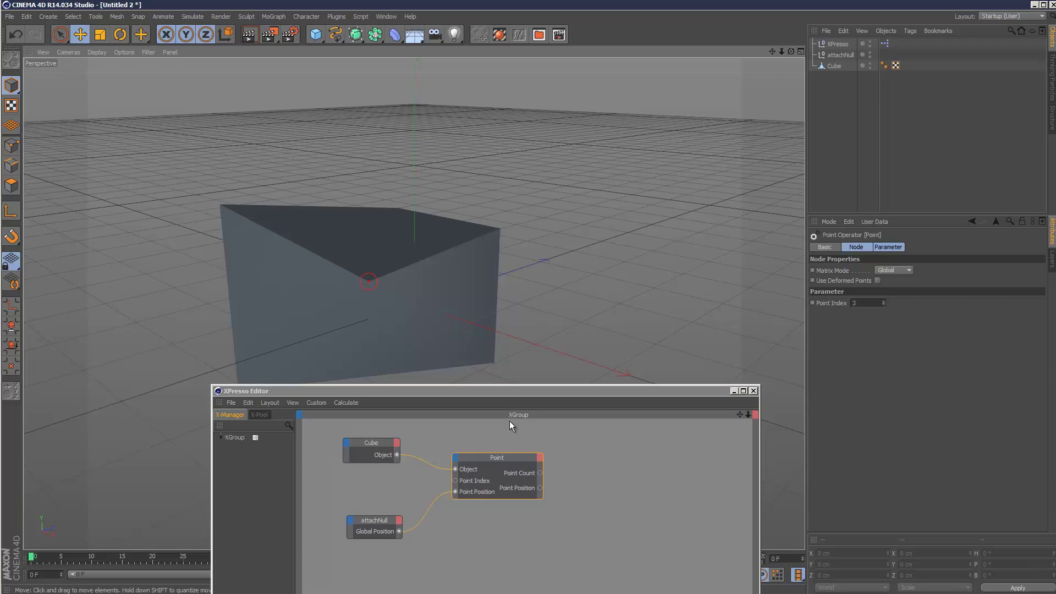
Step: Close the XPresso Editor and delete attachNull, the XPresso null and the deformed cube
{"action": "left_click", "coordinate": [753, 391]}
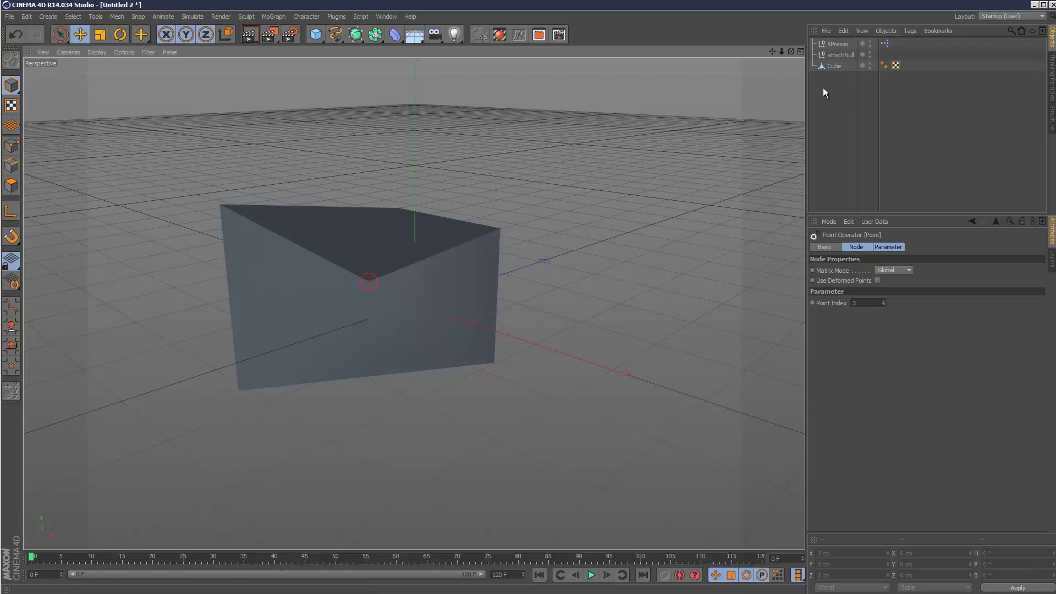
{"action": "left_click", "coordinate": [839, 55]}
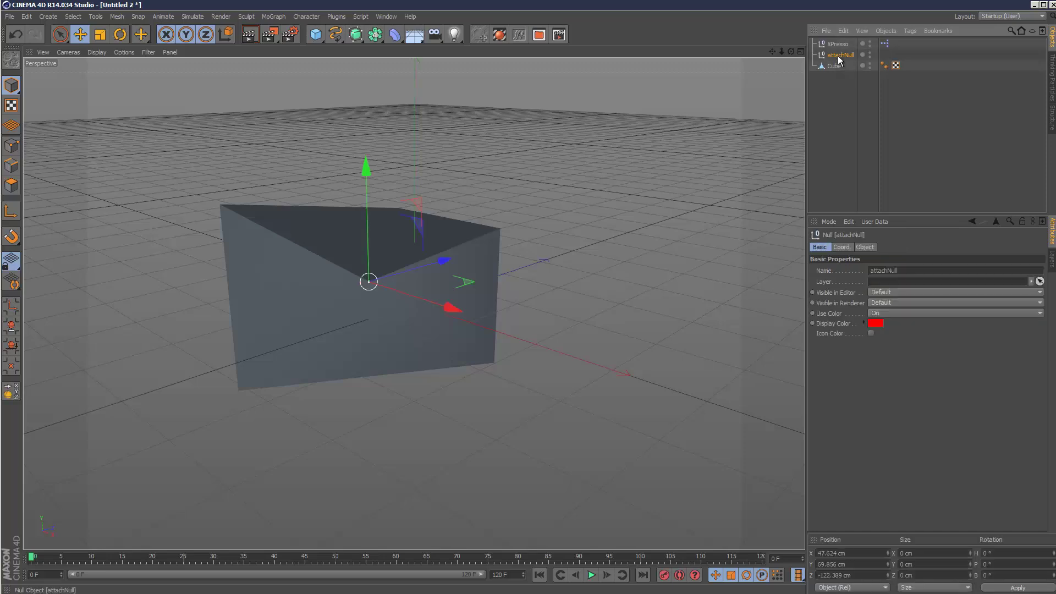
{"action": "key", "text": "Delete"}
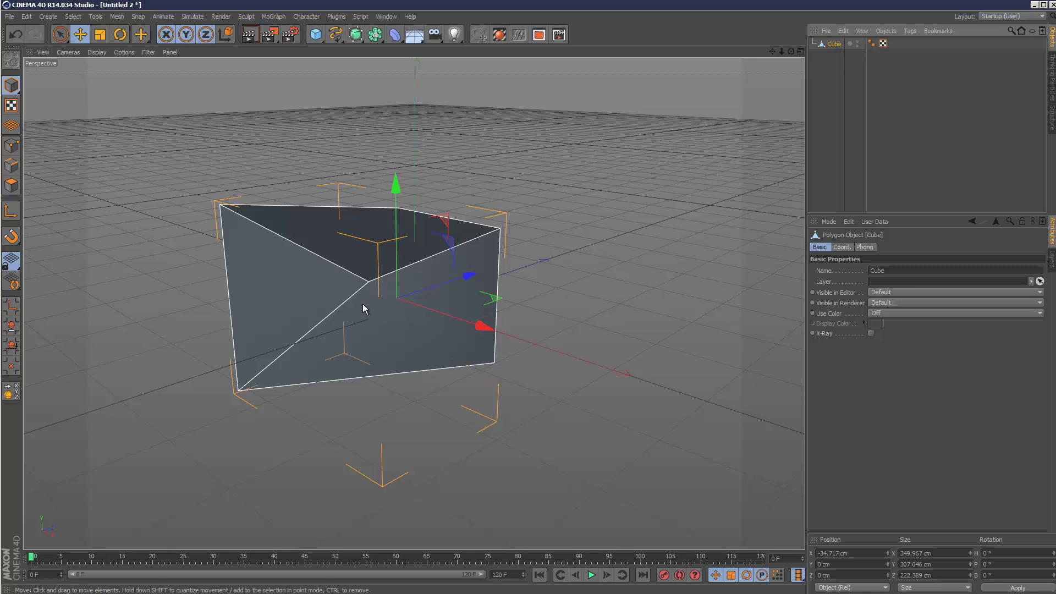
{"action": "key", "text": "Delete"}
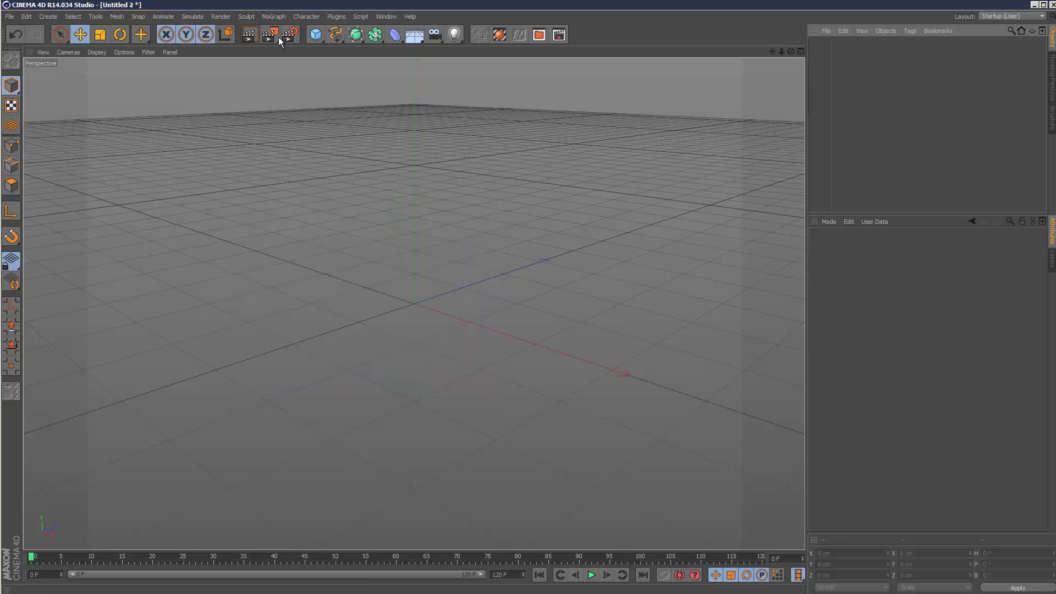
Step: Add a new 200 cm Cube and make it editable
{"action": "left_click", "coordinate": [322, 39]}
{"action": "left_click", "coordinate": [423, 50]}
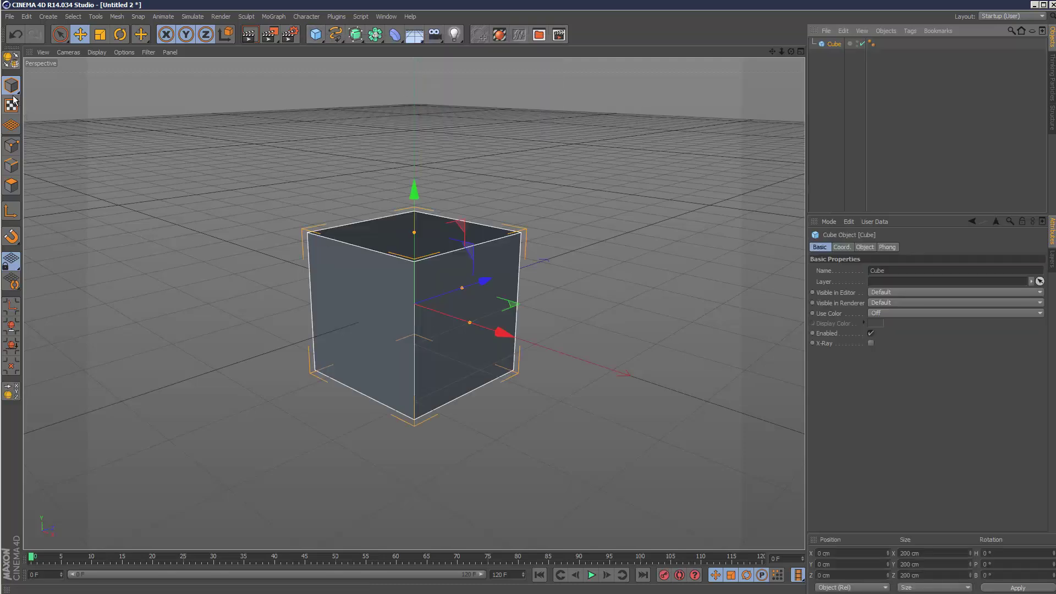
{"action": "left_click", "coordinate": [12, 63]}
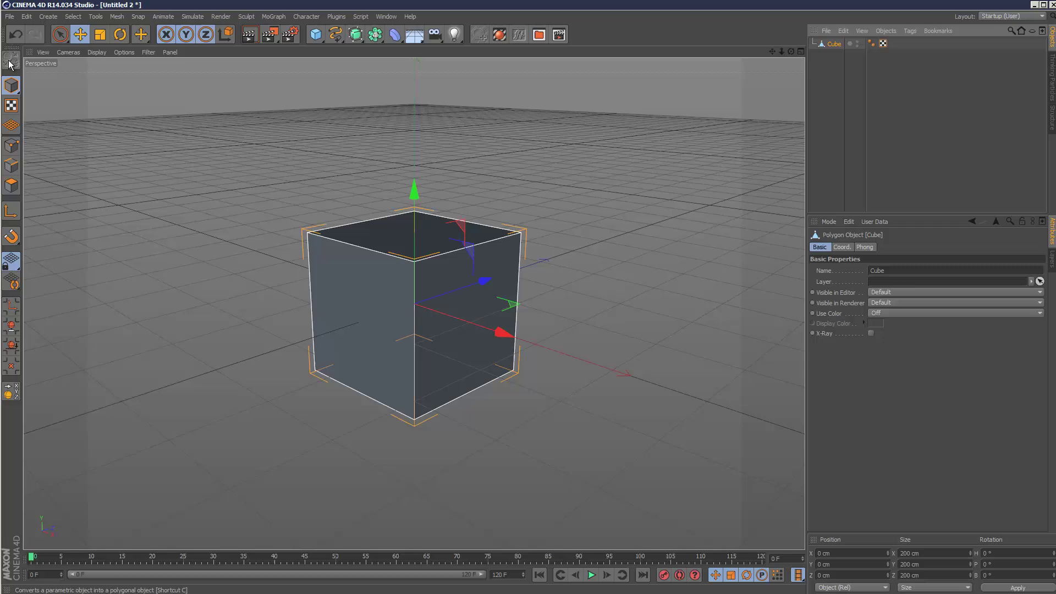
{"action": "left_click", "coordinate": [608, 301]}
{"action": "left_click", "coordinate": [435, 233]}
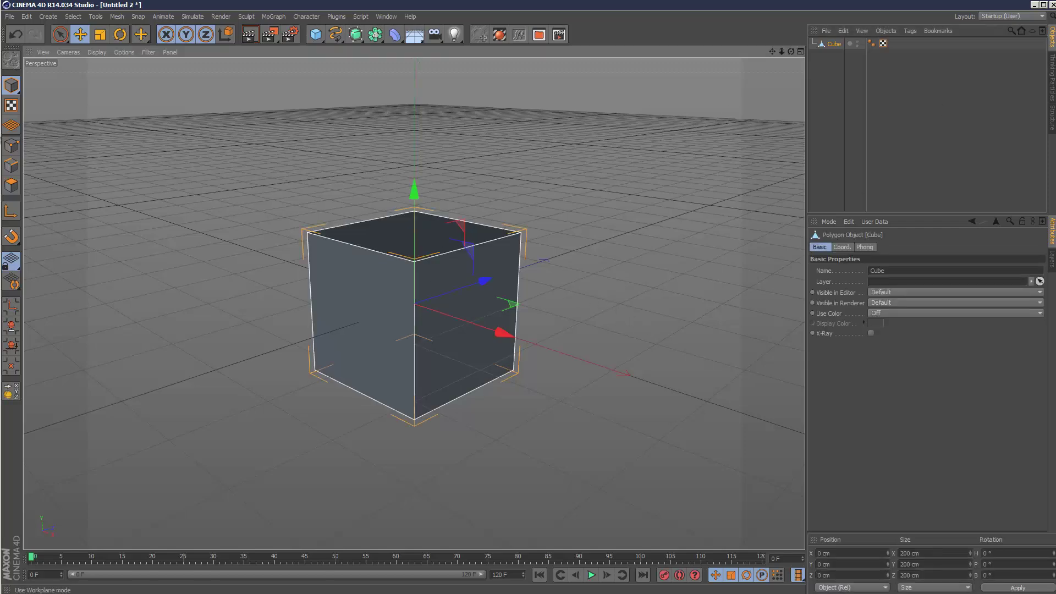
Step: In Point mode, select the cube's top-right corner point
{"action": "left_click", "coordinate": [11, 145]}
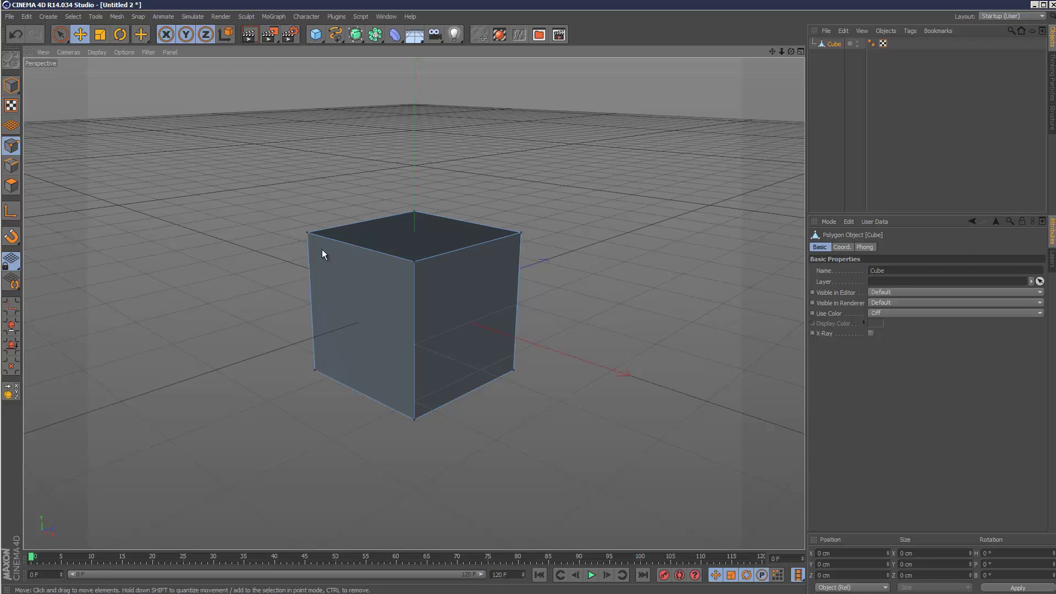
{"action": "key", "text": "9"}
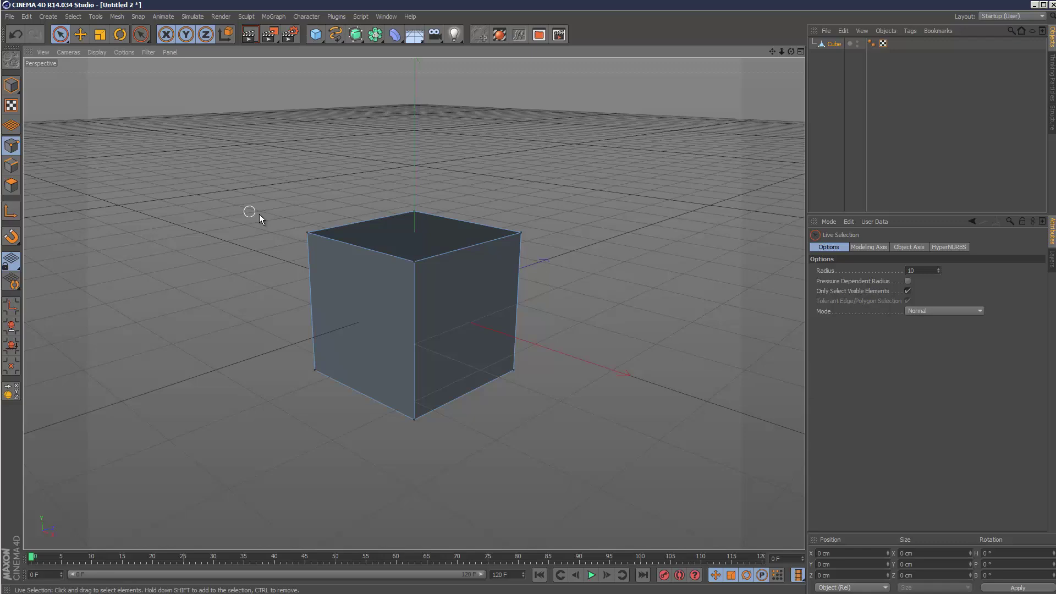
{"action": "left_click", "coordinate": [306, 233]}
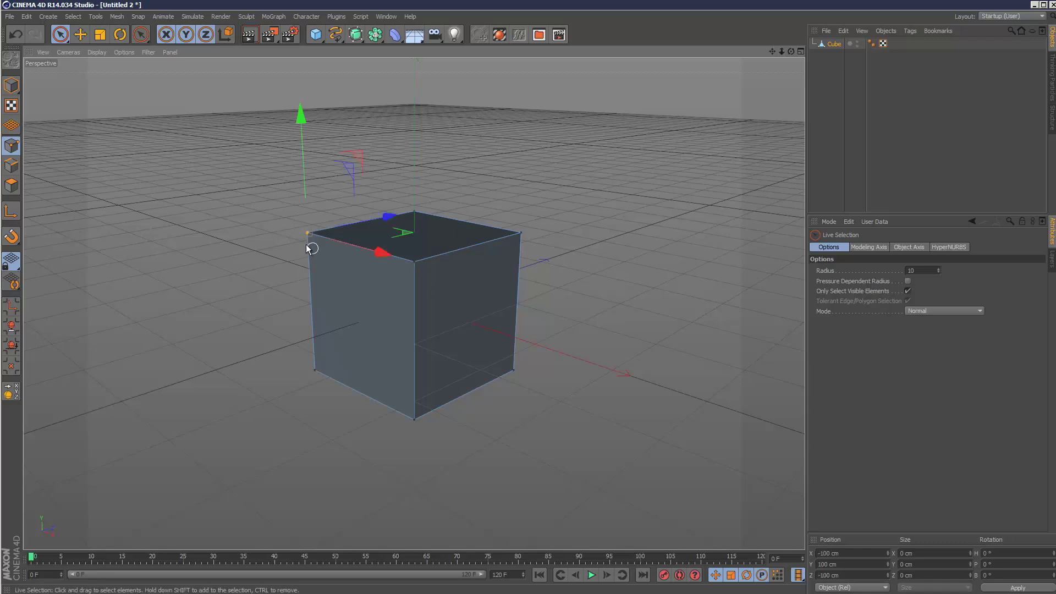
{"action": "left_click", "coordinate": [521, 234]}
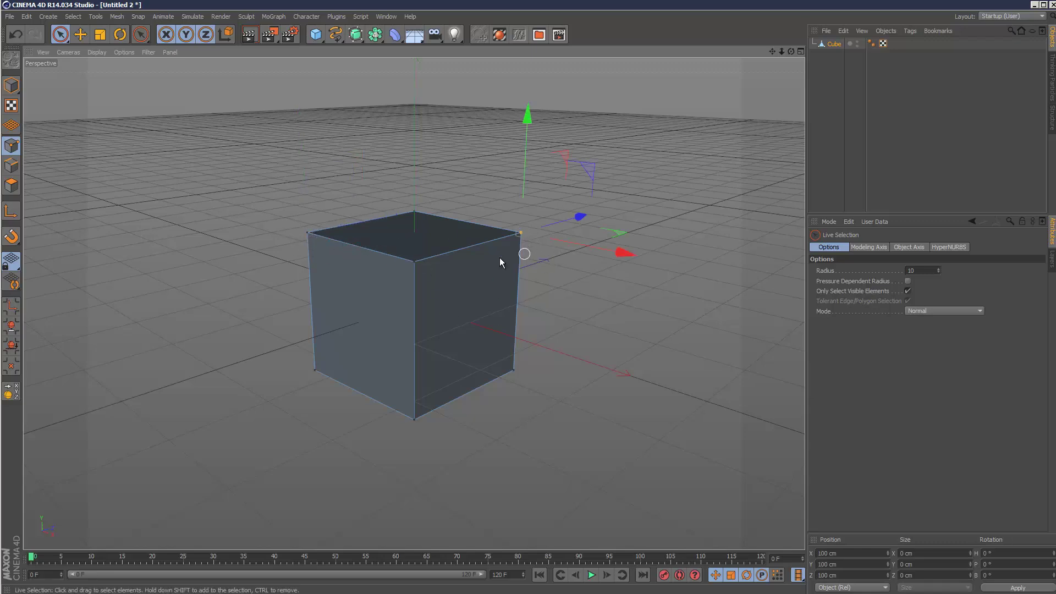
{"action": "mouse_move", "coordinate": [525, 180]}
{"action": "left_mouse_down"}
{"action": "mouse_move", "coordinate": [530, 160]}
{"action": "mouse_move", "coordinate": [530, 170]}
{"action": "left_mouse_up"}
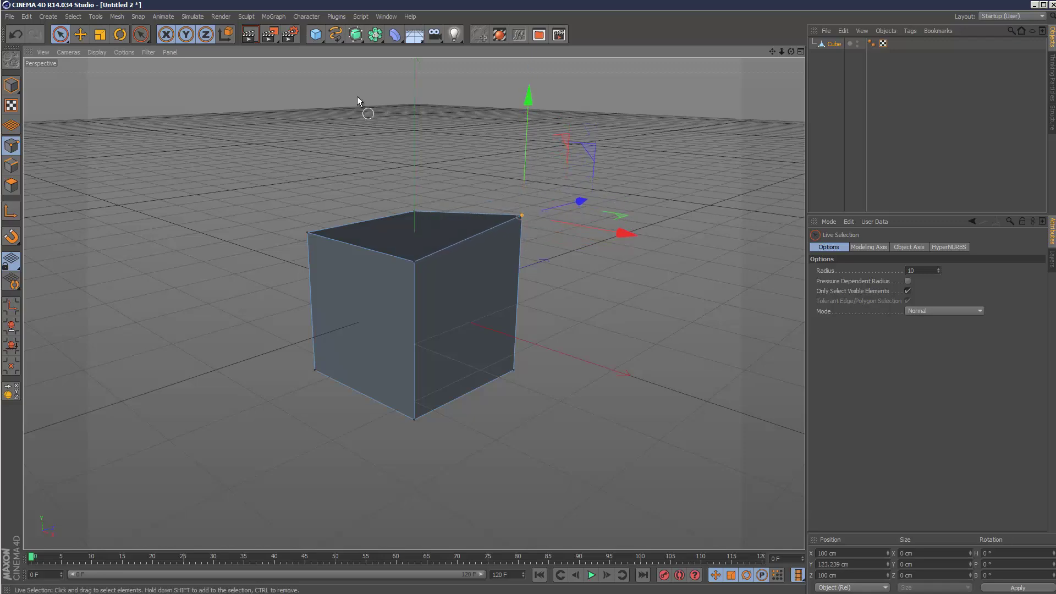
Step: Create a cluster for the selected corner point and inspect the Cube.Cluster weight map
{"action": "left_click", "coordinate": [306, 16]}
{"action": "mouse_move", "coordinate": [341, 46]}
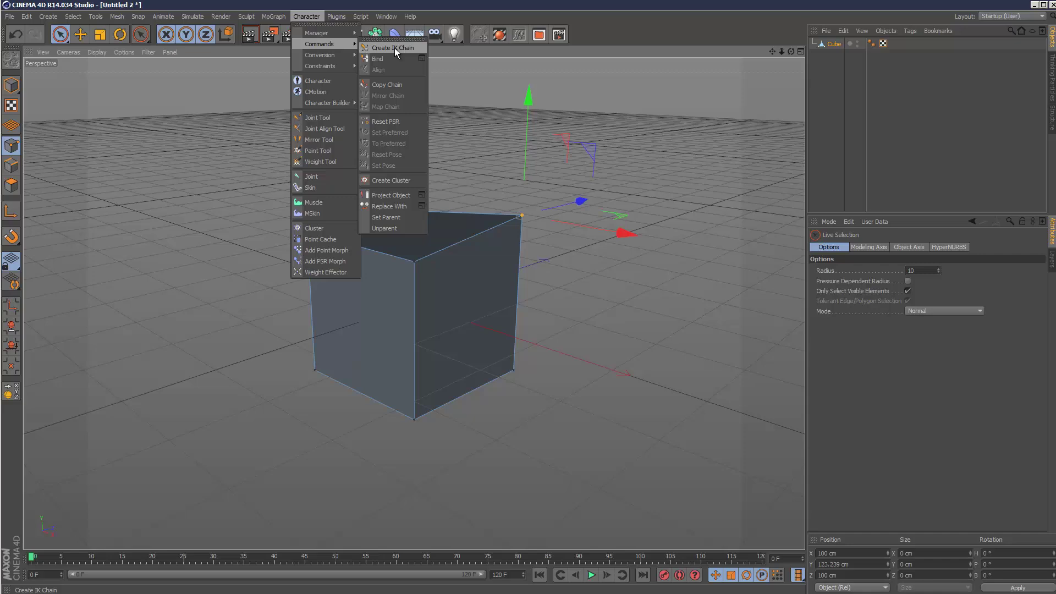
{"action": "left_click", "coordinate": [406, 181]}
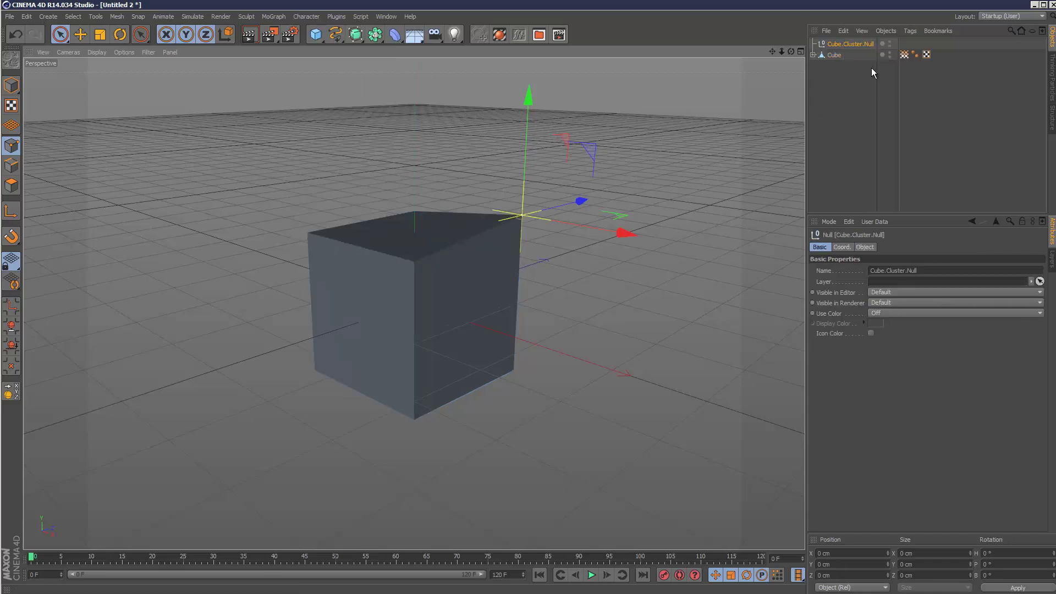
{"action": "left_click", "coordinate": [814, 55]}
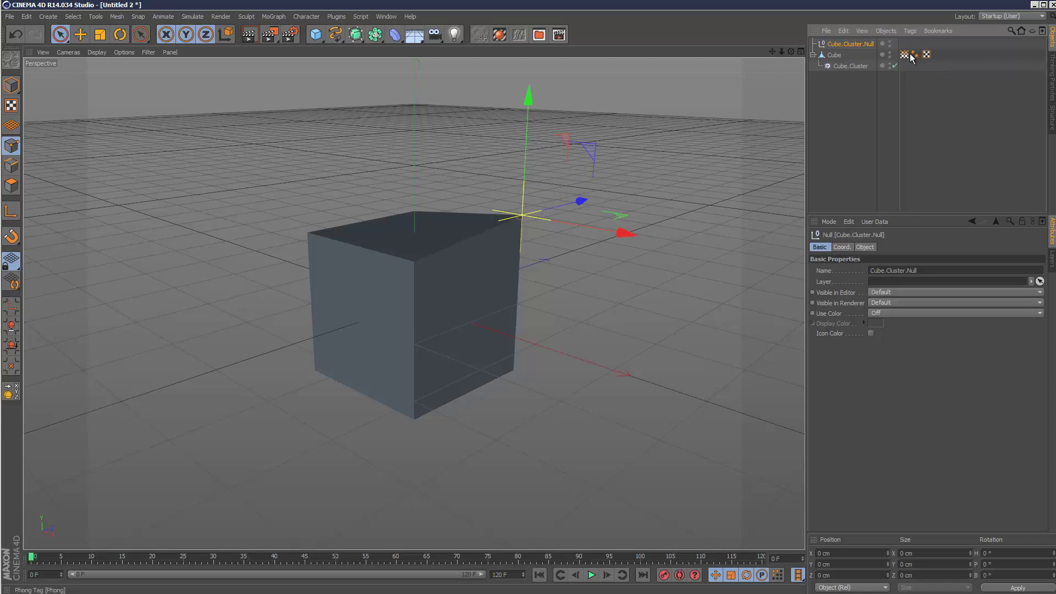
{"action": "left_click", "coordinate": [907, 55]}
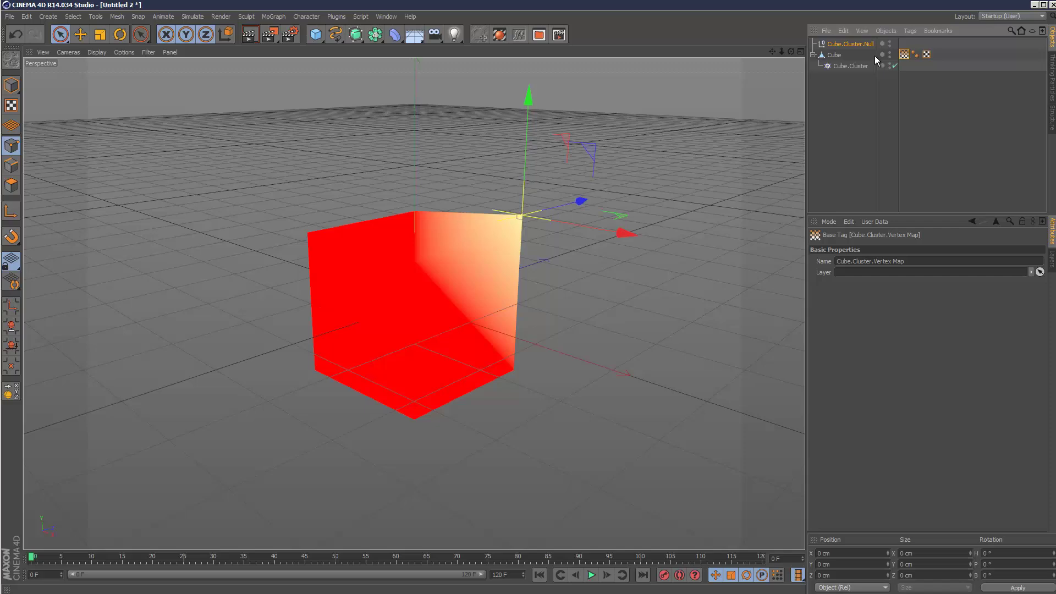
Step: Move Cube.Cluster.Null outward and up, pulling the cube's corner to the right
{"action": "left_click", "coordinate": [848, 44]}
{"action": "left_click", "coordinate": [837, 91]}
{"action": "left_click", "coordinate": [849, 43]}
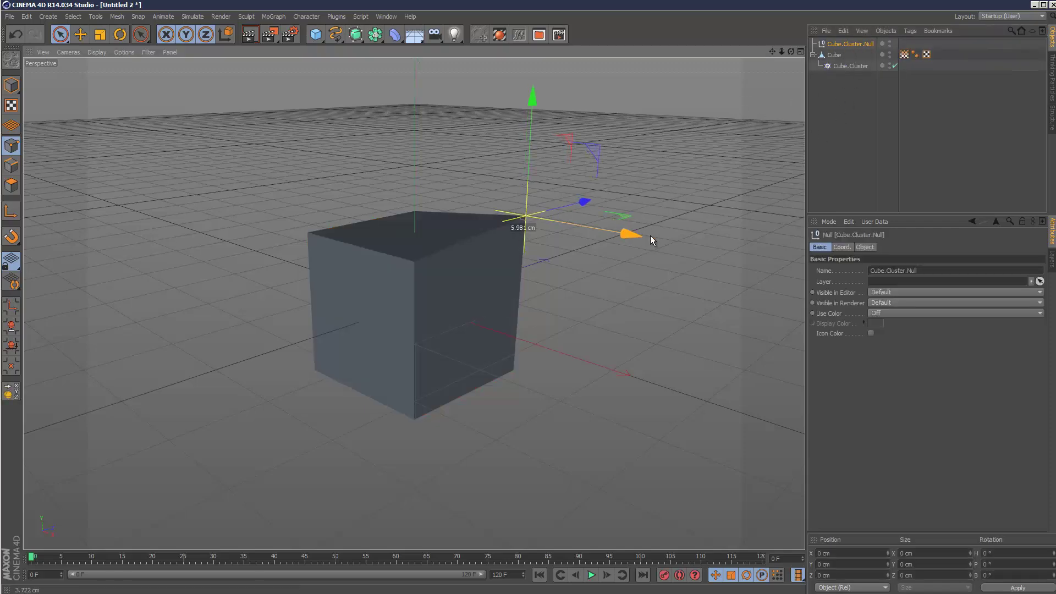
{"action": "left_click_drag", "start_coordinate": [650, 236], "coordinate": [718, 252]}
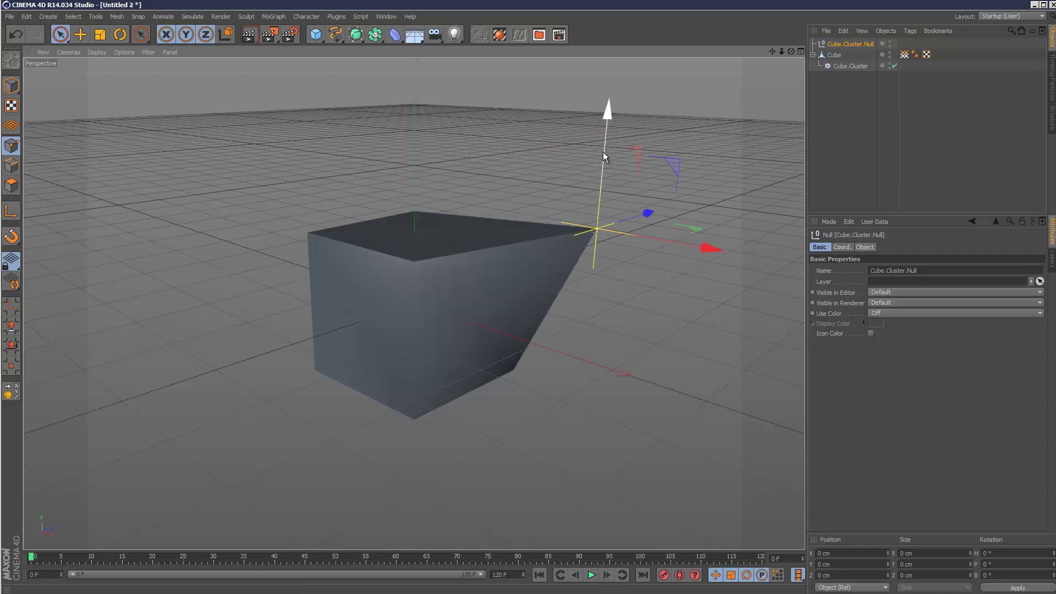
{"action": "left_click_drag", "start_coordinate": [605, 113], "coordinate": [600, 149]}
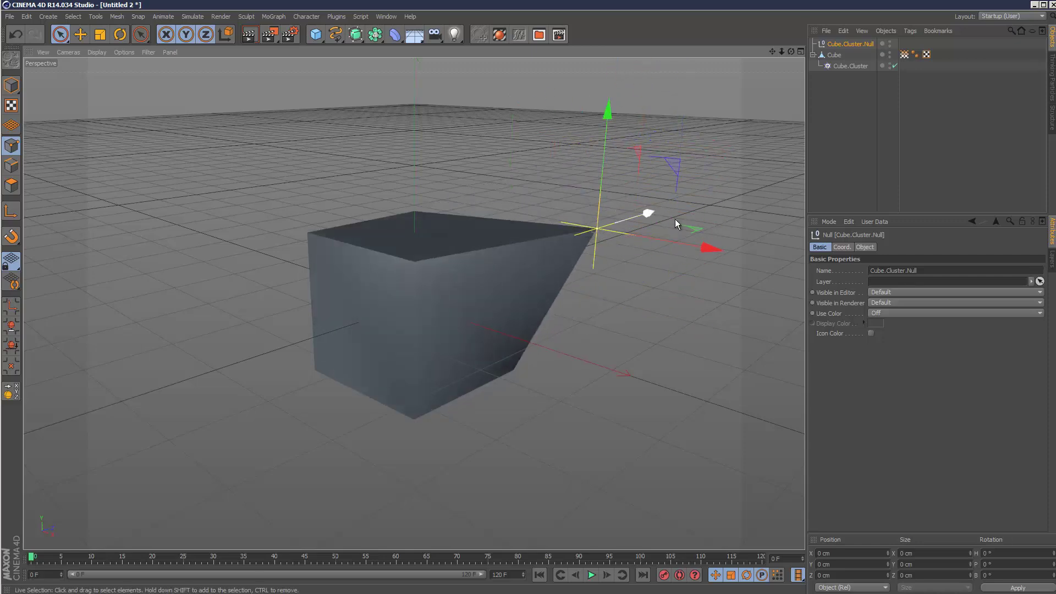
{"action": "mouse_move", "coordinate": [697, 245]}
{"action": "left_mouse_down"}
{"action": "mouse_move", "coordinate": [613, 234]}
{"action": "mouse_move", "coordinate": [704, 242]}
{"action": "left_mouse_up"}
{"action": "mouse_move", "coordinate": [608, 136]}
{"action": "left_mouse_down"}
{"action": "mouse_move", "coordinate": [613, 98]}
{"action": "mouse_move", "coordinate": [597, 230]}
{"action": "mouse_move", "coordinate": [610, 86]}
{"action": "mouse_move", "coordinate": [610, 180]}
{"action": "mouse_move", "coordinate": [615, 125]}
{"action": "mouse_move", "coordinate": [622, 139]}
{"action": "left_mouse_up"}
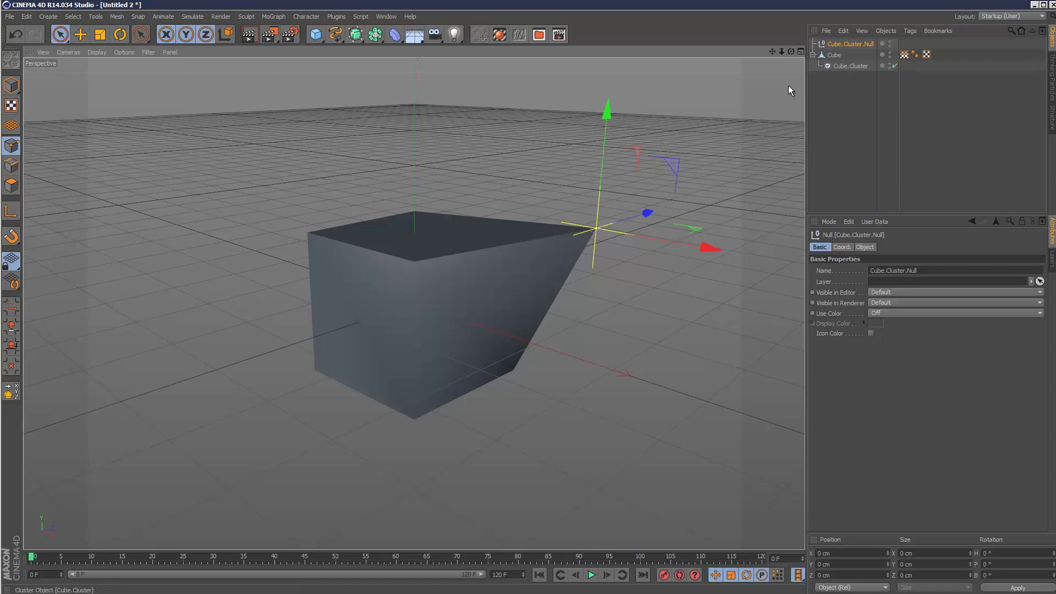
Step: Delete everything in the scene and add an editable Cylinder
{"action": "key", "text": "ctrl+a"}
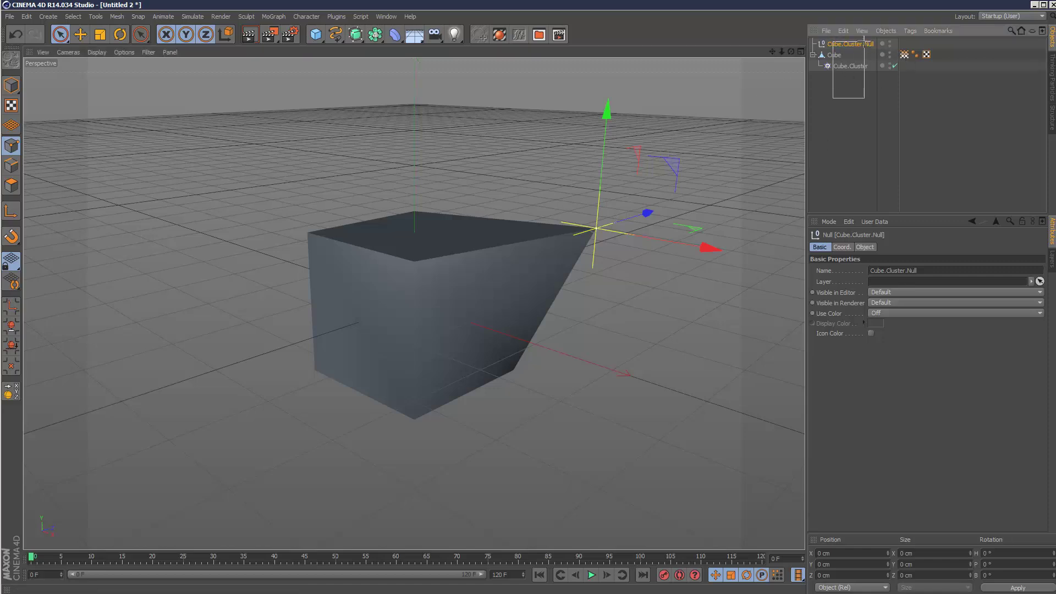
{"action": "key", "text": "Delete"}
{"action": "left_click", "coordinate": [315, 34]}
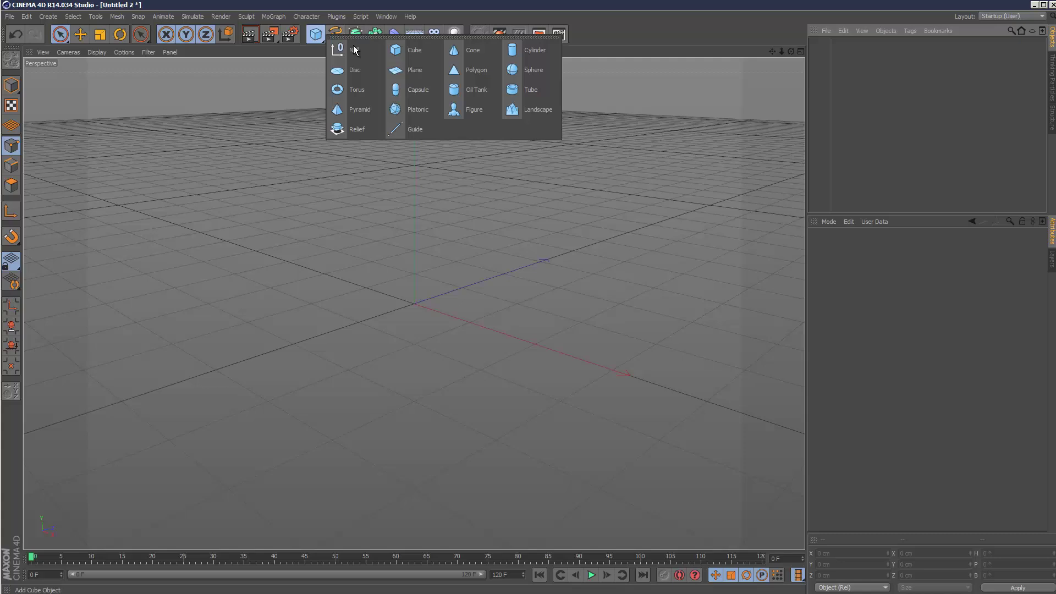
{"action": "left_click", "coordinate": [530, 50]}
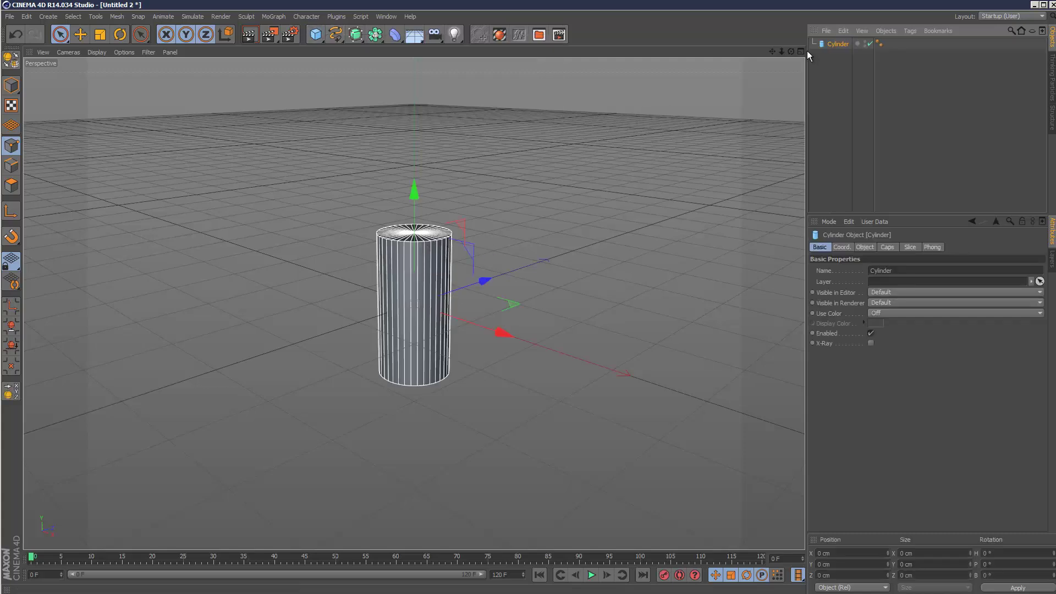
{"action": "left_click", "coordinate": [11, 58]}
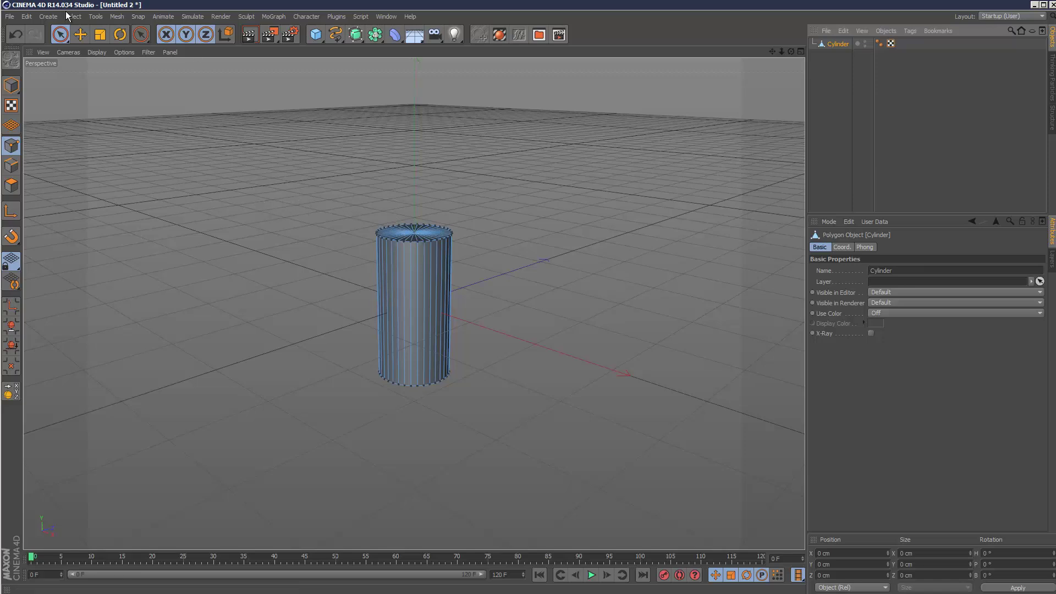
Step: Select the cylinder's top ring of points and create a cluster for them
{"action": "left_click", "coordinate": [140, 36]}
{"action": "left_click_drag", "start_coordinate": [59, 38], "coordinate": [122, 75]}
{"action": "left_click_drag", "start_coordinate": [352, 219], "coordinate": [546, 286]}
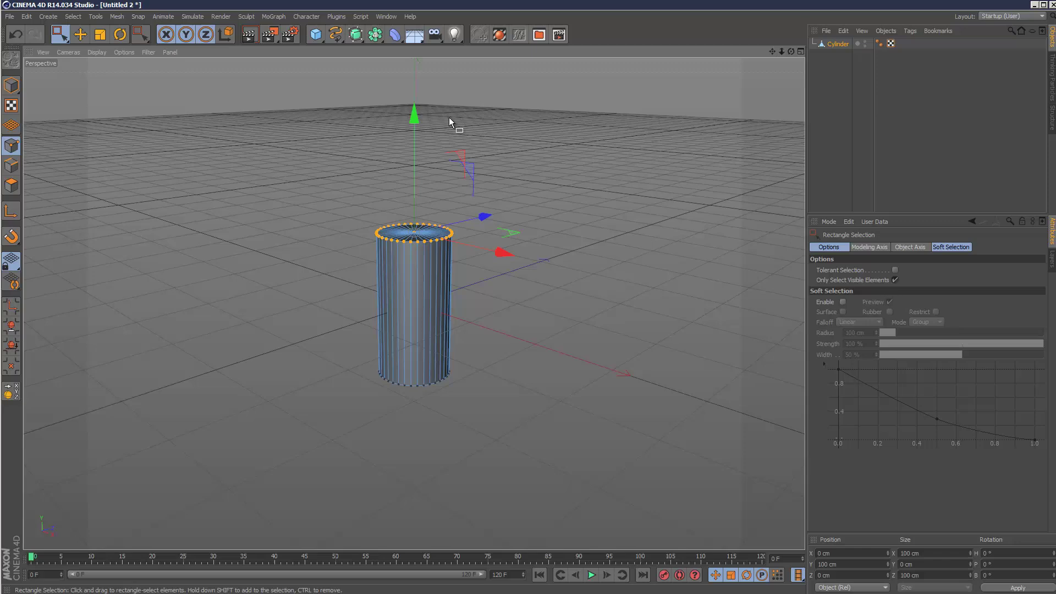
{"action": "left_click", "coordinate": [309, 17]}
{"action": "mouse_move", "coordinate": [330, 44]}
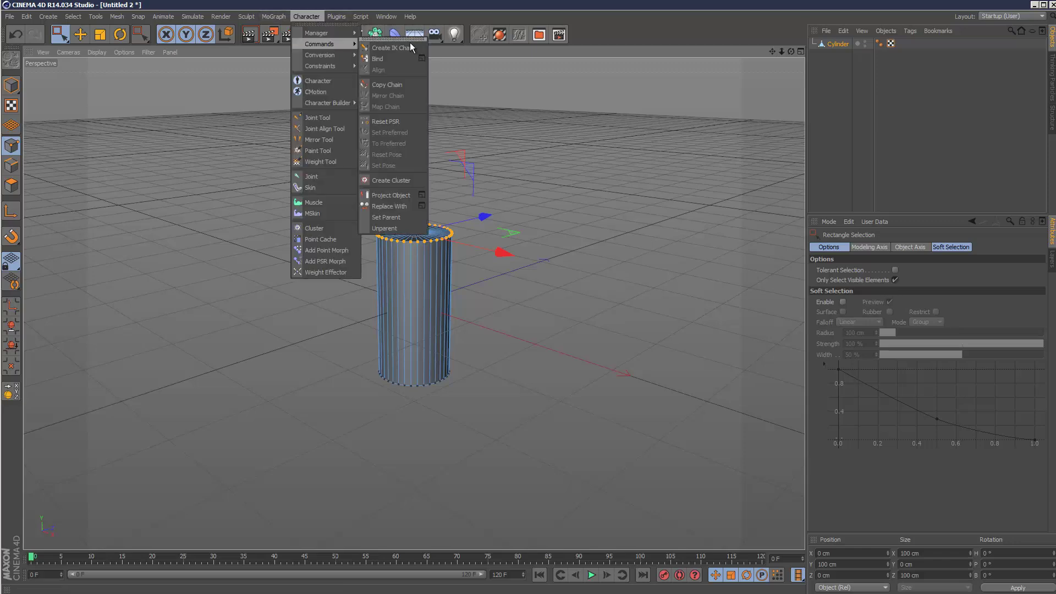
{"action": "left_click", "coordinate": [407, 177]}
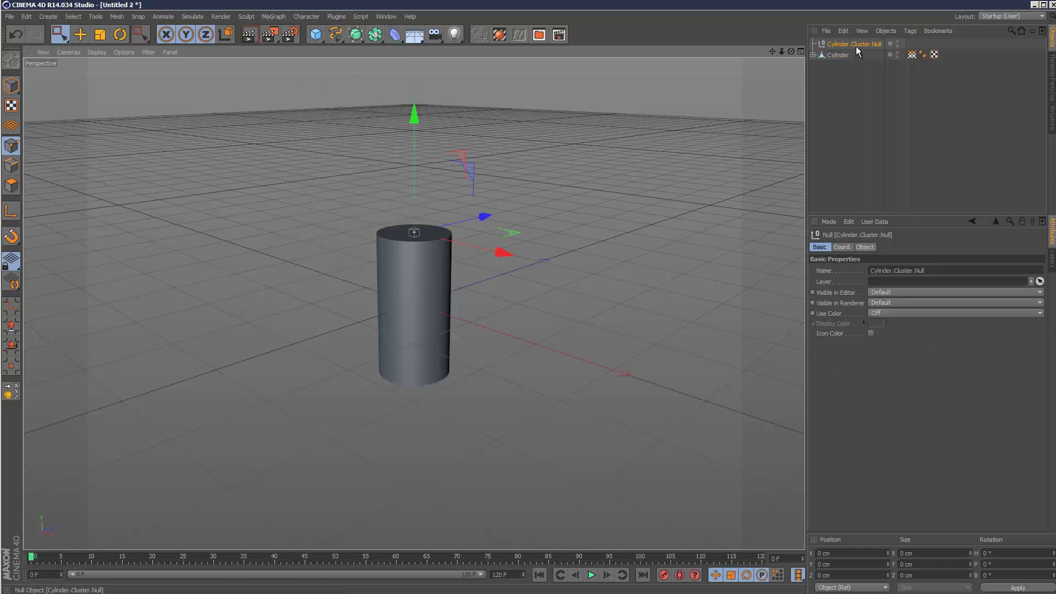
Step: Test Cylinder.Cluster.Null on the cylinder top, then undo the cluster with Ctrl+Z
{"action": "left_click_drag", "start_coordinate": [471, 232], "coordinate": [424, 139]}
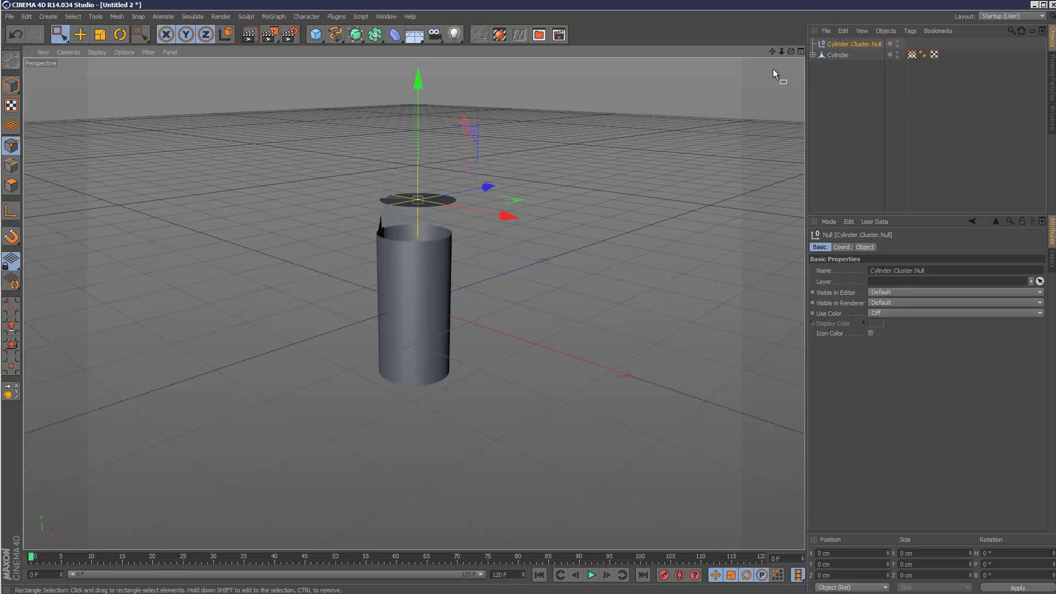
{"action": "key", "text": "ctrl+z"}
{"action": "key", "text": "ctrl+z"}
{"action": "key", "text": "ctrl+z"}
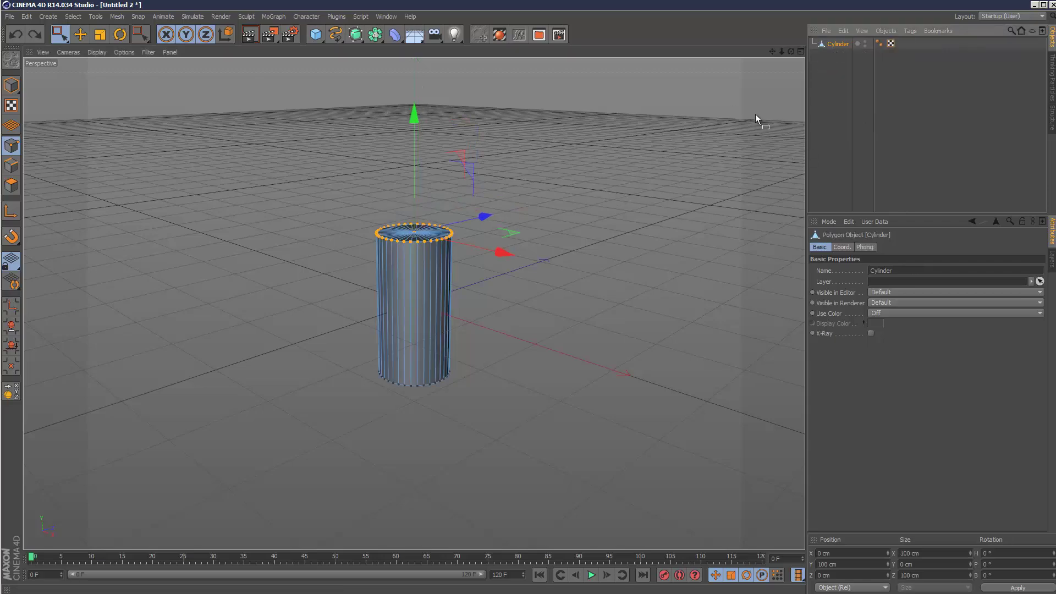
{"action": "left_click_drag", "start_coordinate": [514, 329], "coordinate": [511, 326], "text": "alt"}
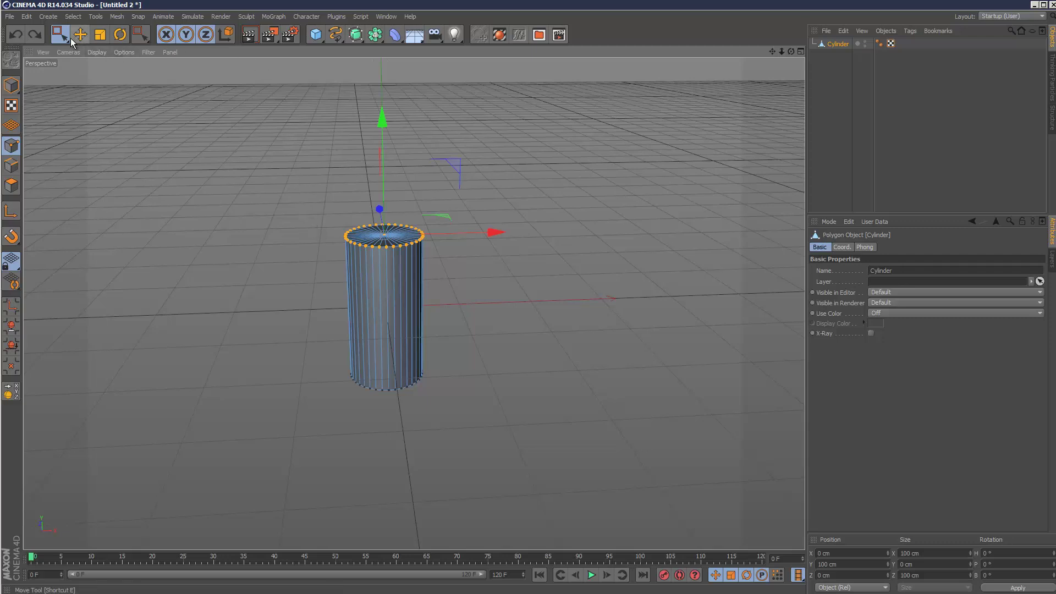
Step: Box-select the cylinder's whole top ring of points, including hidden back-side points
{"action": "left_click", "coordinate": [276, 229]}
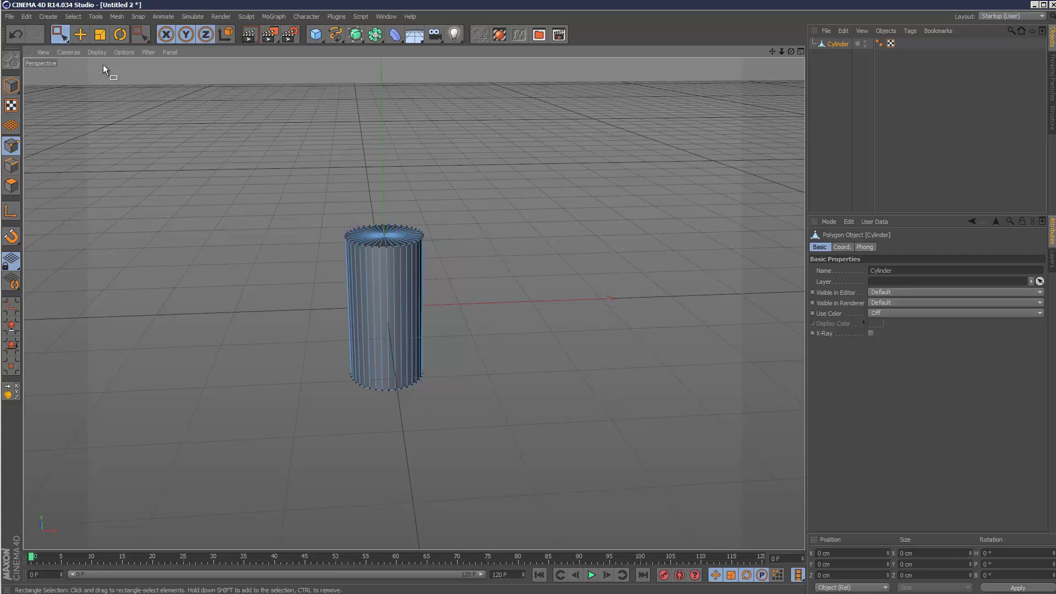
{"action": "left_click", "coordinate": [60, 34]}
{"action": "left_click", "coordinate": [895, 280]}
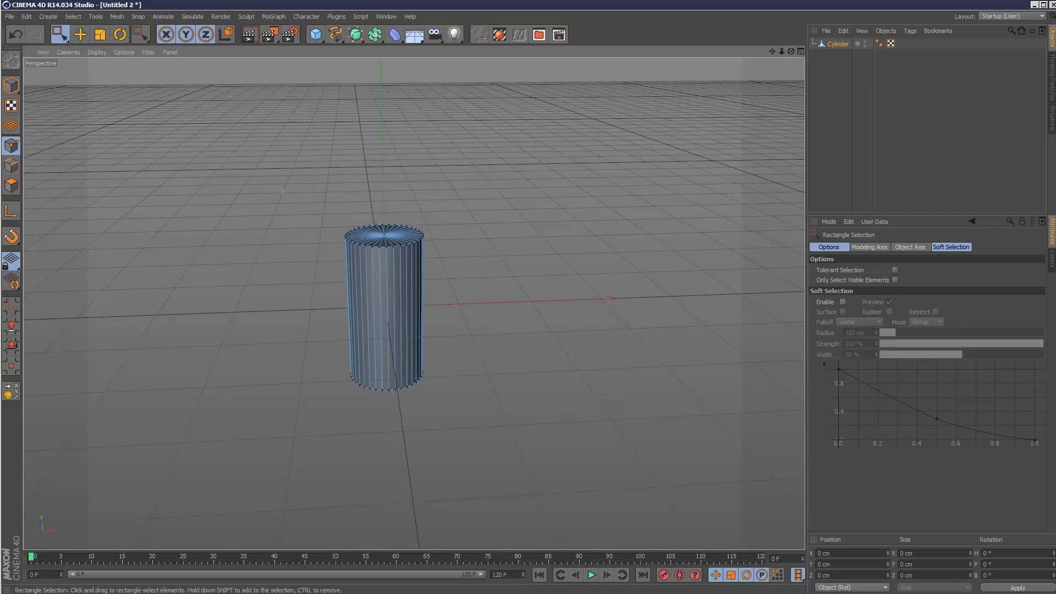
{"action": "left_click_drag", "start_coordinate": [259, 184], "coordinate": [547, 286]}
Step: Create a cluster for the top points and drag its null left to lean the cylinder
{"action": "left_click", "coordinate": [279, 18]}
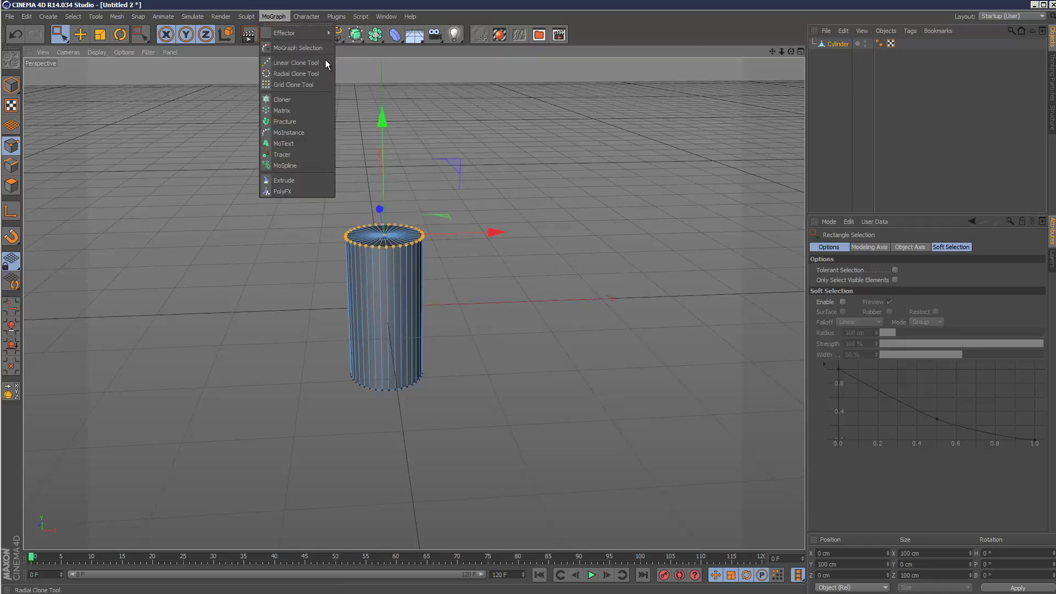
{"action": "mouse_move", "coordinate": [306, 17]}
{"action": "mouse_move", "coordinate": [330, 44]}
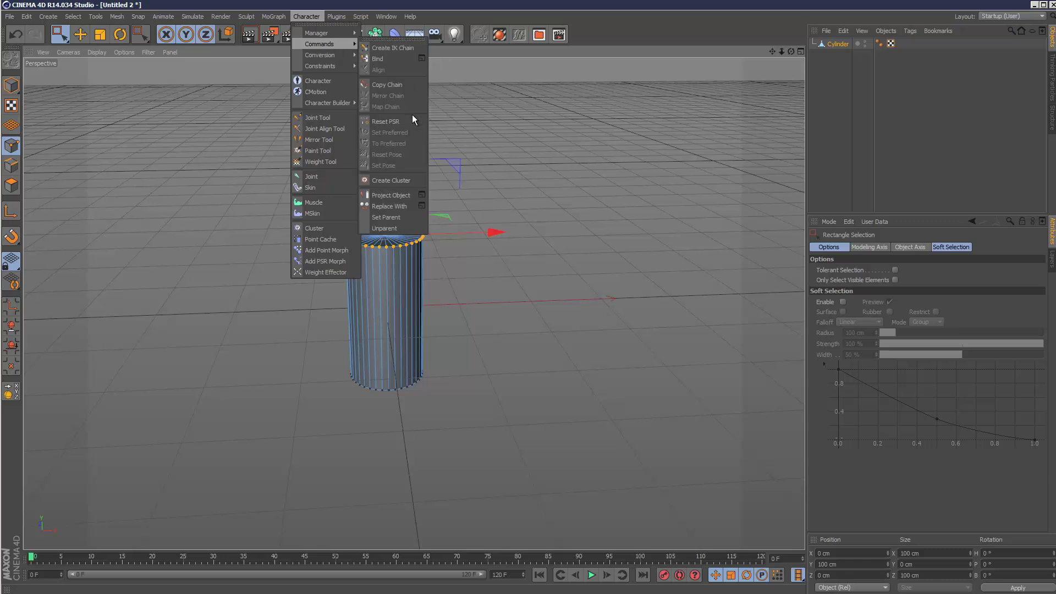
{"action": "left_click", "coordinate": [408, 180]}
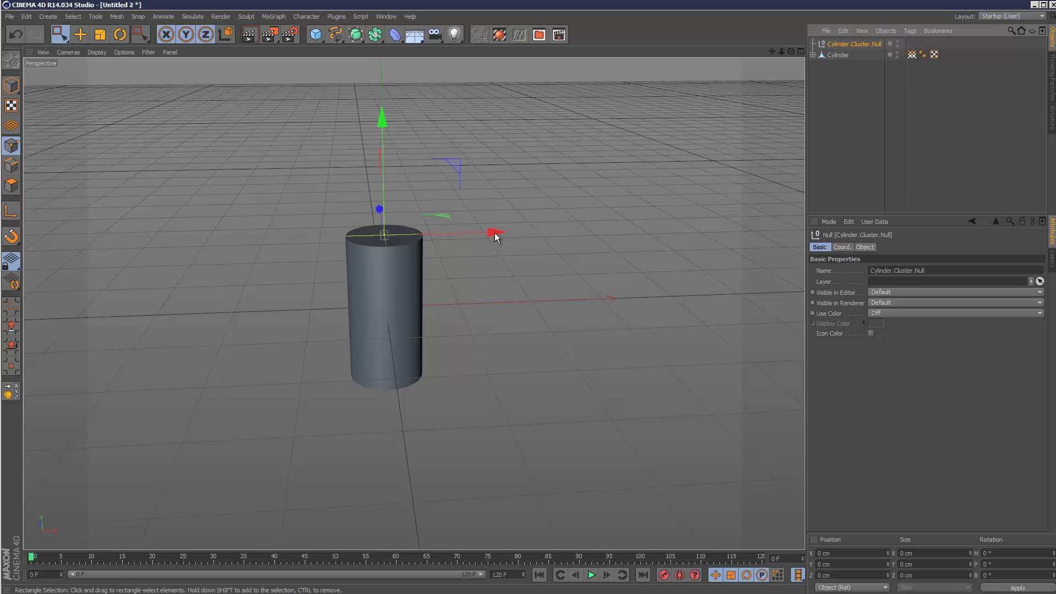
{"action": "left_click_drag", "start_coordinate": [492, 232], "coordinate": [550, 226]}
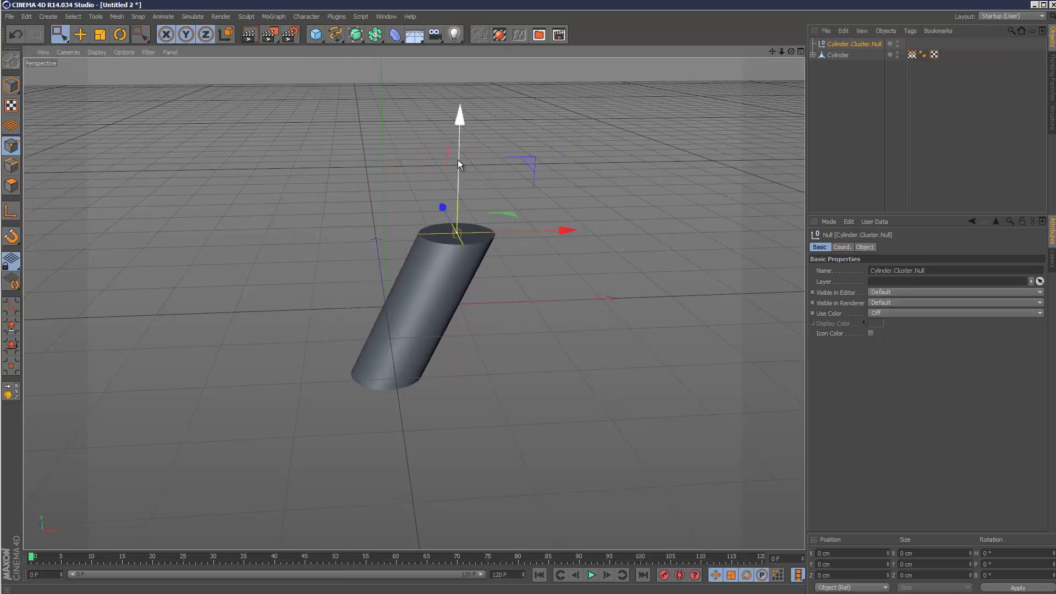
{"action": "left_click_drag", "start_coordinate": [460, 119], "coordinate": [459, 143]}
{"action": "left_click_drag", "start_coordinate": [553, 252], "coordinate": [357, 240]}
Step: Select the Cylinder and set up the Knife in Loop mode with Restrict to Selection off
{"action": "left_click", "coordinate": [839, 55]}
{"action": "left_click", "coordinate": [813, 55]}
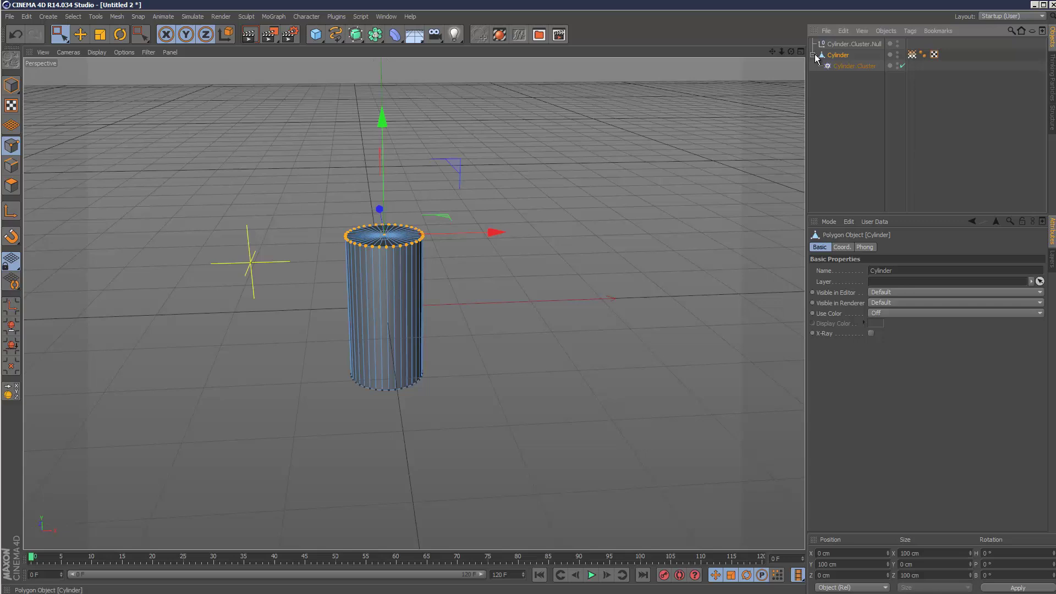
{"action": "right_click", "coordinate": [407, 297]}
{"action": "left_click", "coordinate": [476, 425]}
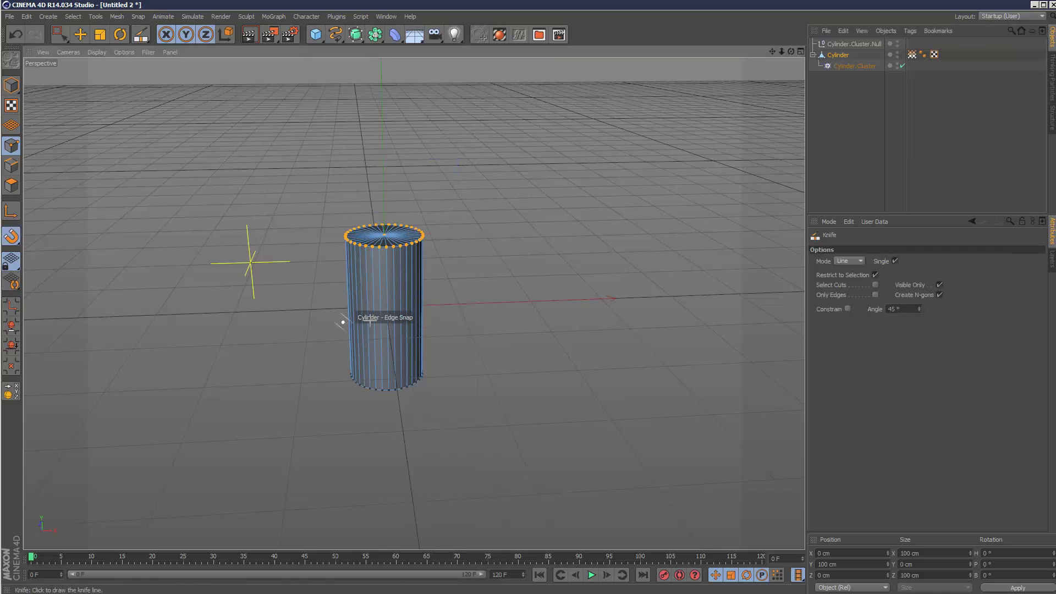
{"action": "left_click", "coordinate": [875, 275]}
{"action": "left_click", "coordinate": [850, 261]}
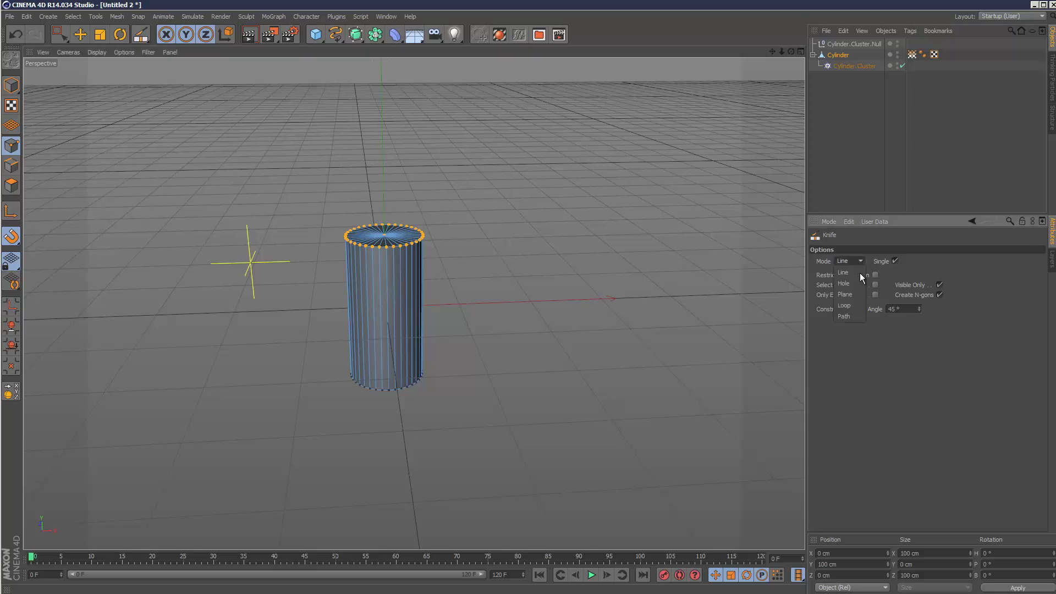
{"action": "left_click", "coordinate": [847, 301]}
Step: Cut four horizontal loops around the cylinder, near the middle, top and bottom
{"action": "left_click", "coordinate": [364, 309]}
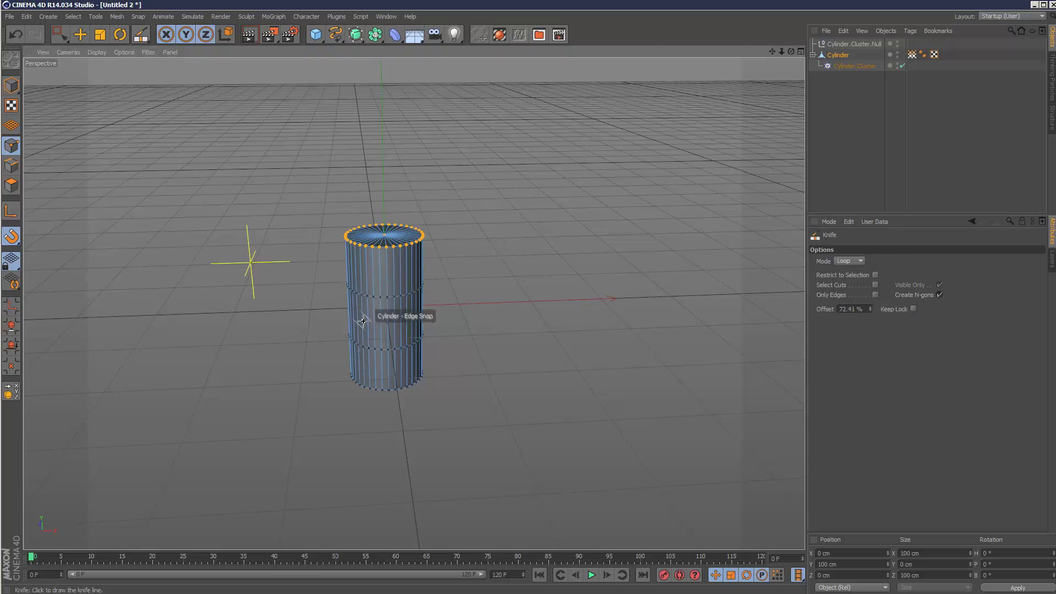
{"action": "left_click", "coordinate": [368, 311]}
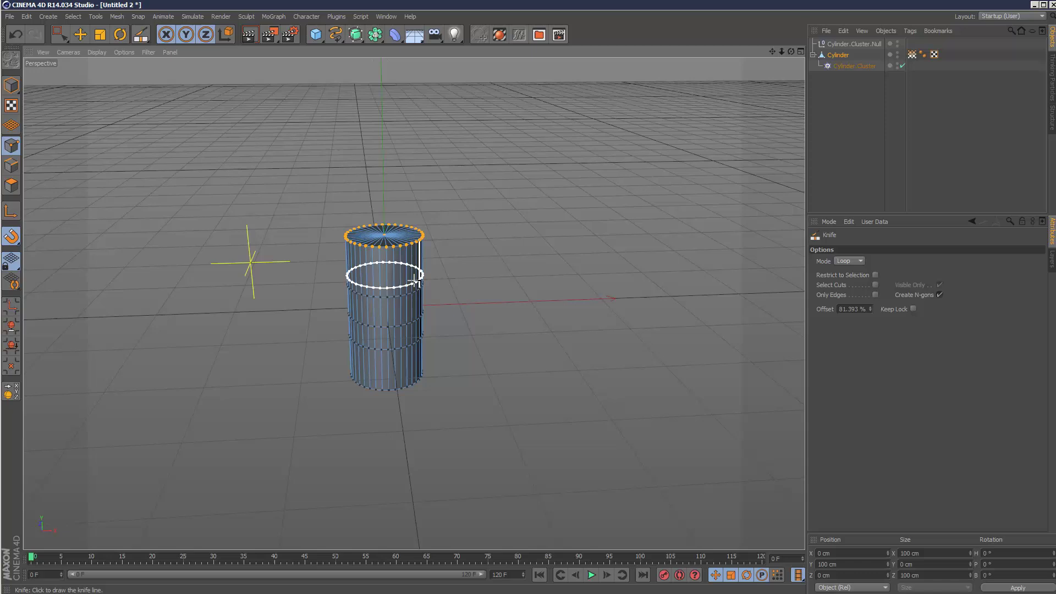
{"action": "left_click", "coordinate": [406, 267]}
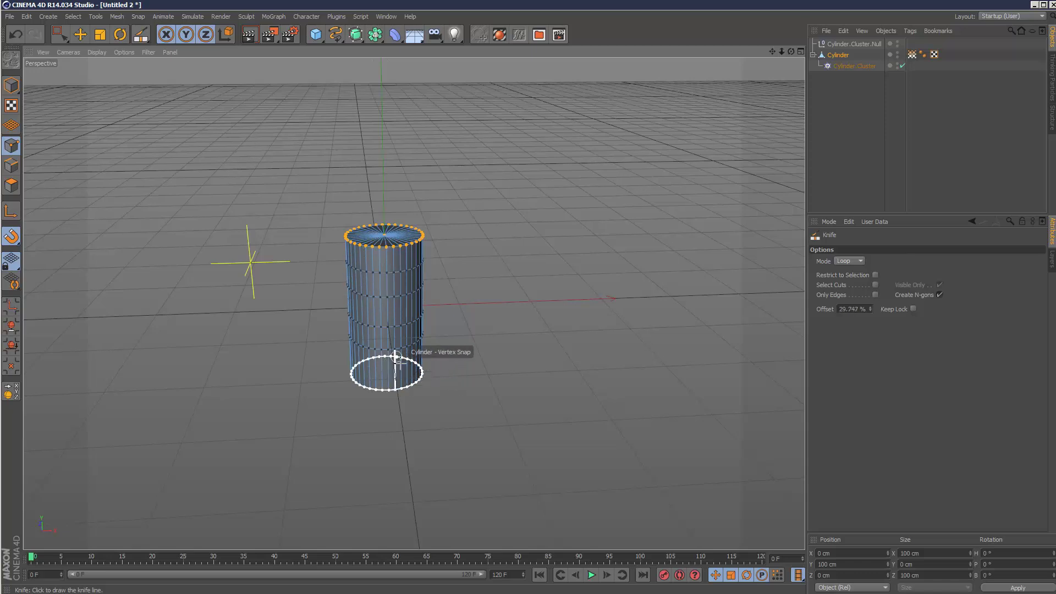
{"action": "left_click", "coordinate": [393, 346]}
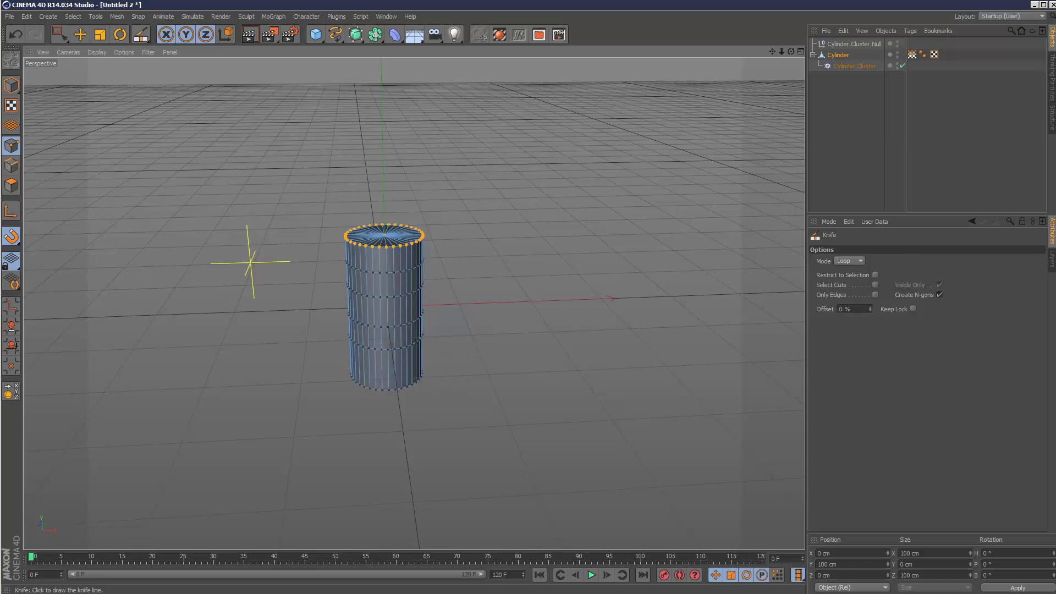
{"action": "left_click_drag", "start_coordinate": [60, 34], "coordinate": [79, 48]}
{"action": "left_click", "coordinate": [80, 49]}
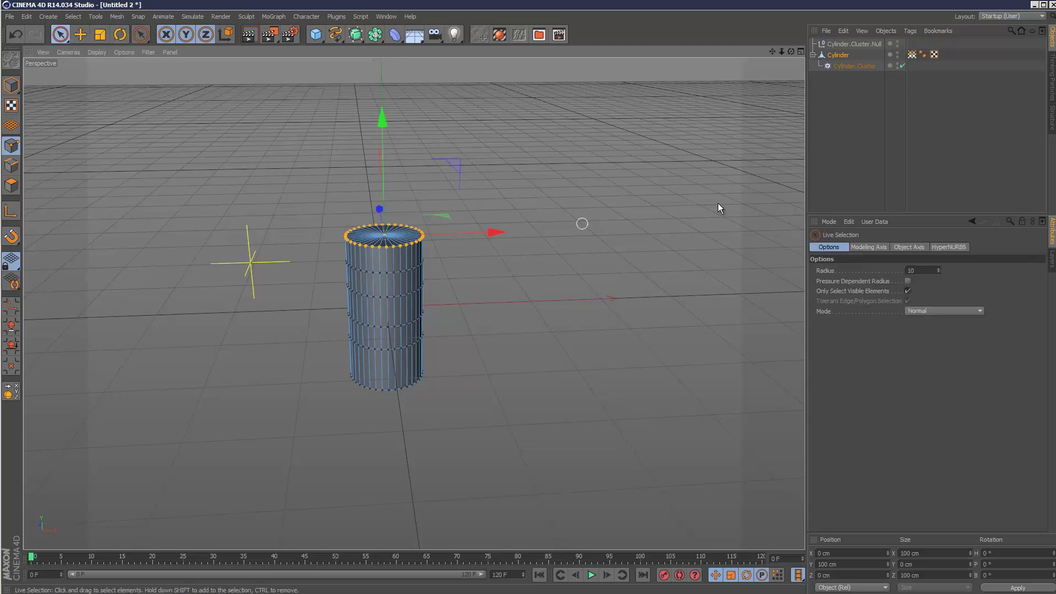
Step: Move Cylinder.Cluster.Null right and switch the viewport to Gouraud Shading (Lines)
{"action": "left_click", "coordinate": [858, 44]}
{"action": "mouse_move", "coordinate": [361, 256]}
{"action": "left_mouse_down"}
{"action": "mouse_move", "coordinate": [427, 264]}
{"action": "mouse_move", "coordinate": [578, 255]}
{"action": "mouse_move", "coordinate": [388, 257]}
{"action": "mouse_move", "coordinate": [539, 253]}
{"action": "mouse_move", "coordinate": [421, 257]}
{"action": "left_mouse_up"}
{"action": "left_click", "coordinate": [97, 52]}
{"action": "left_click", "coordinate": [118, 79]}
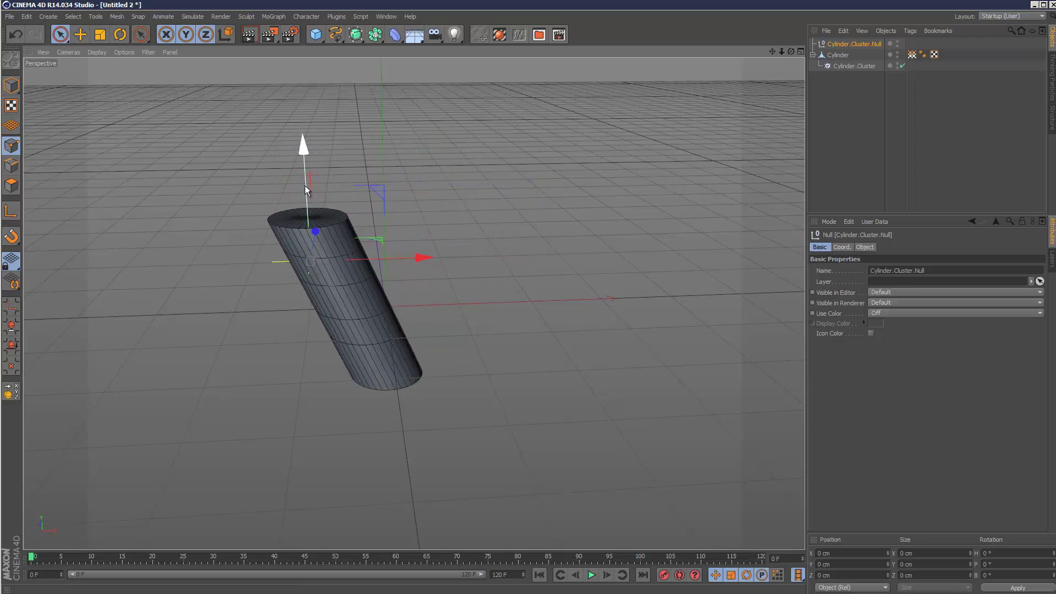
Step: Drag the cluster null to bend the cylinder's top, then undo the last sideways move
{"action": "left_click_drag", "start_coordinate": [305, 186], "coordinate": [307, 212]}
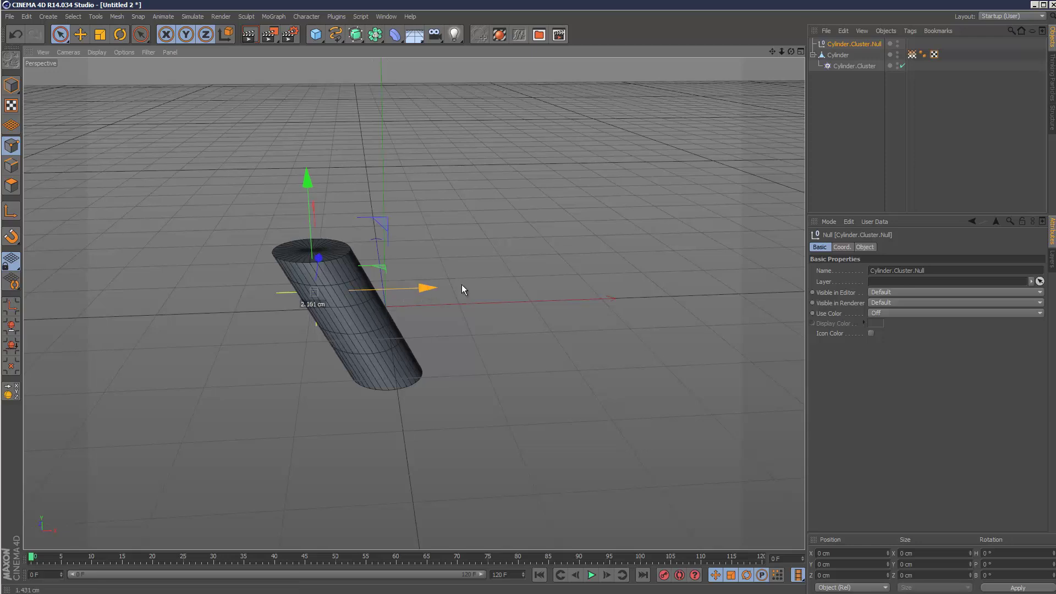
{"action": "left_click_drag", "start_coordinate": [461, 286], "coordinate": [563, 284]}
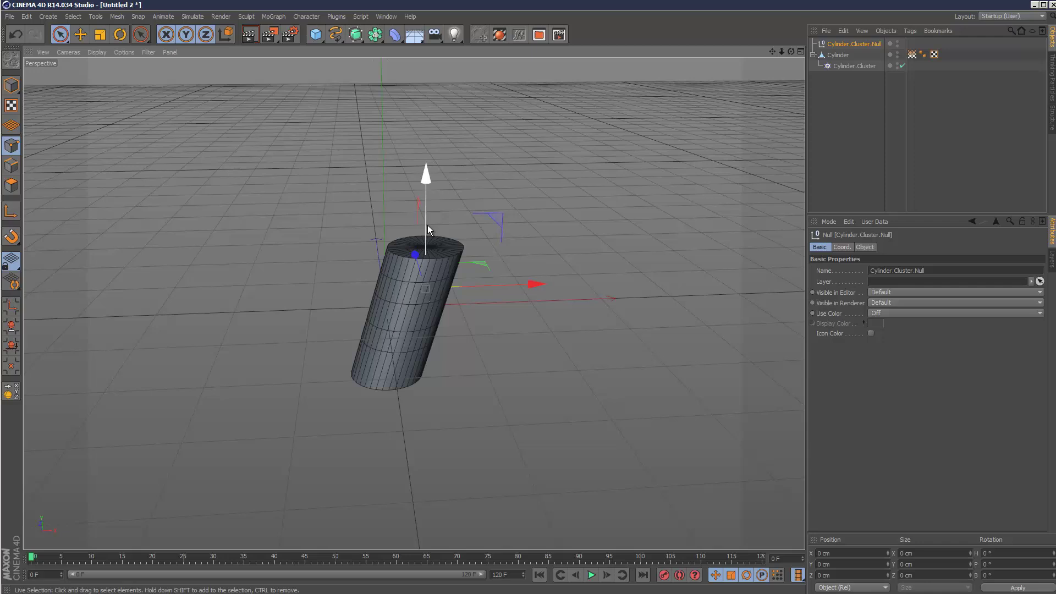
{"action": "key", "text": "ctrl+z"}
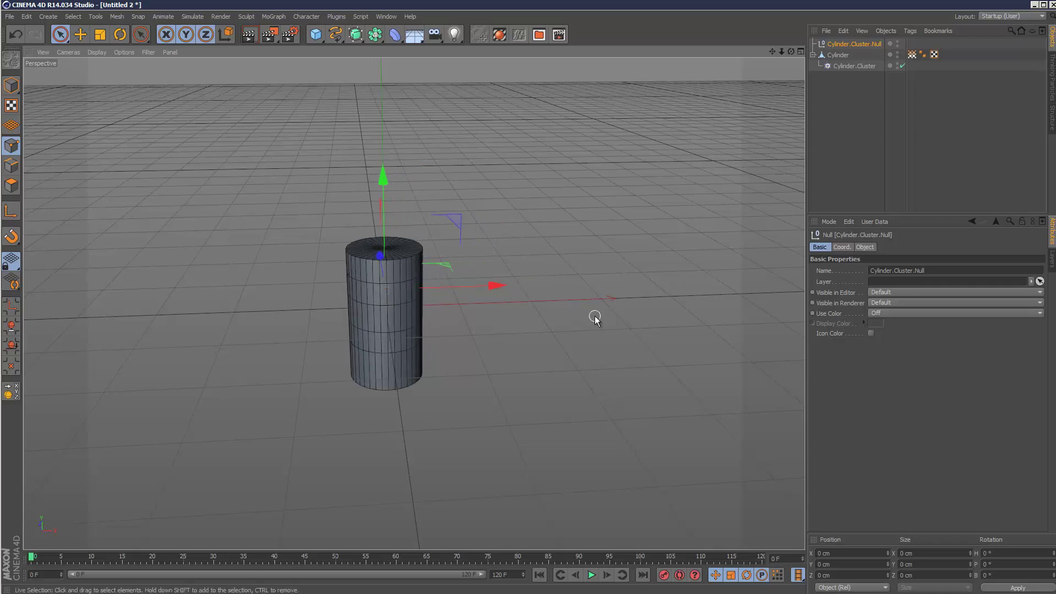